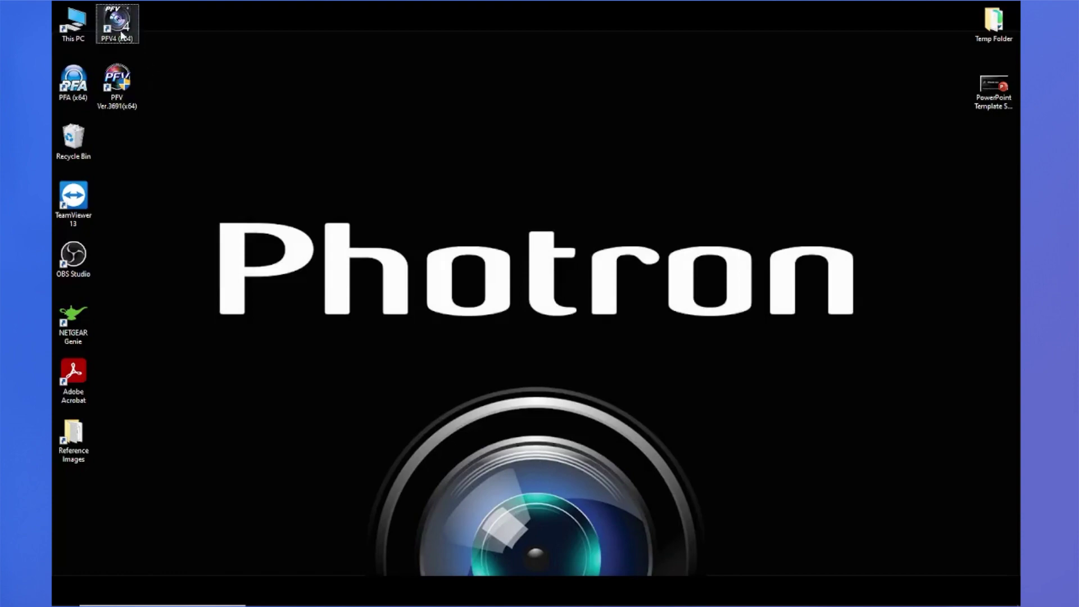
Step: Launch PFV4 (x64) and assign the 10 Gig Adapter 192.168.0.1 / 255.255.255.0 in its network tool
{"action": "double_click", "coordinate": [122, 35]}
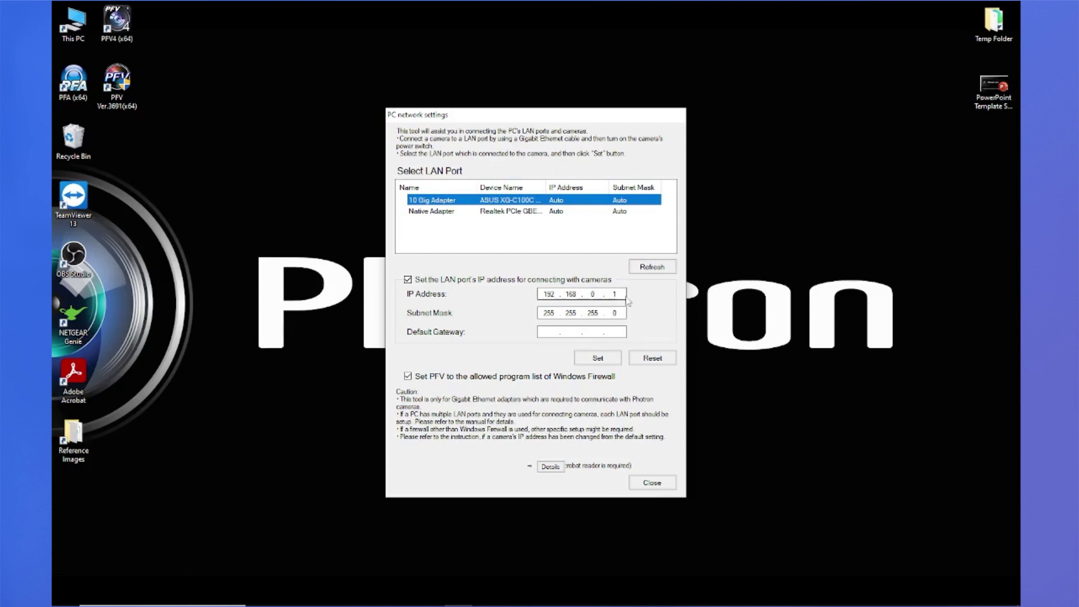
{"action": "left_click", "coordinate": [617, 295]}
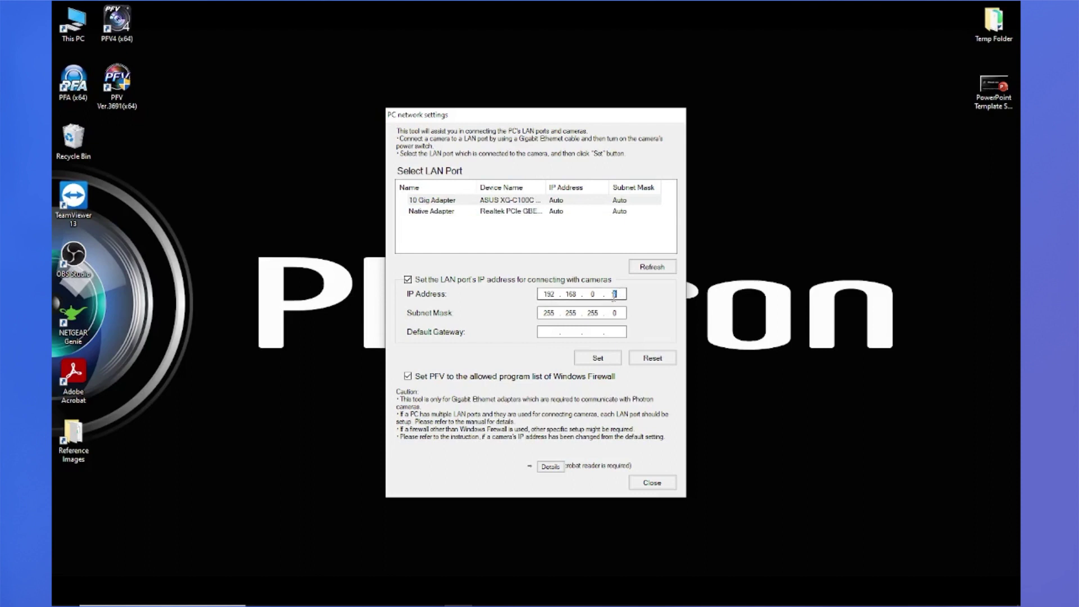
{"action": "left_click_drag", "start_coordinate": [614, 294], "coordinate": [610, 299]}
{"action": "left_click", "coordinate": [598, 358]}
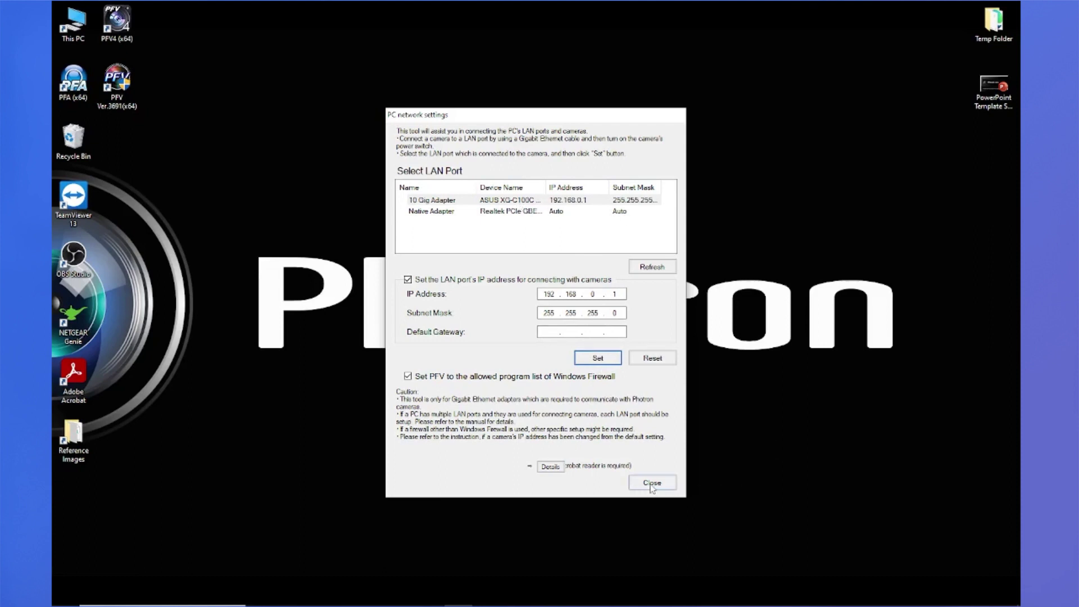
{"action": "left_click", "coordinate": [652, 487]}
{"action": "left_click", "coordinate": [592, 323]}
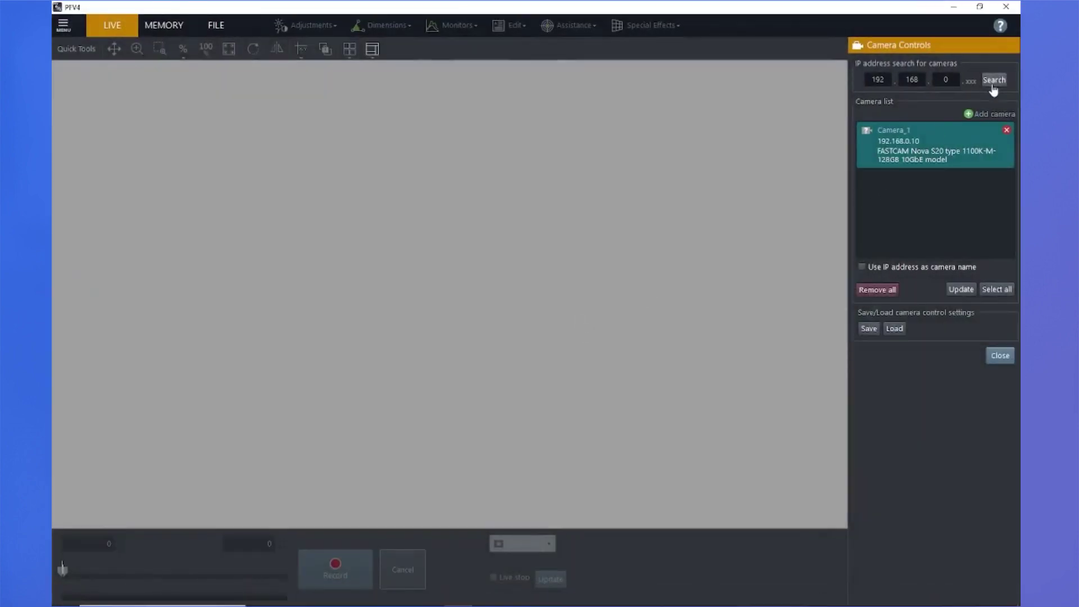
Step: Search for cameras, confirm Camera_1's live image at 192.168.0.10, then quit PFV4
{"action": "left_click", "coordinate": [994, 81]}
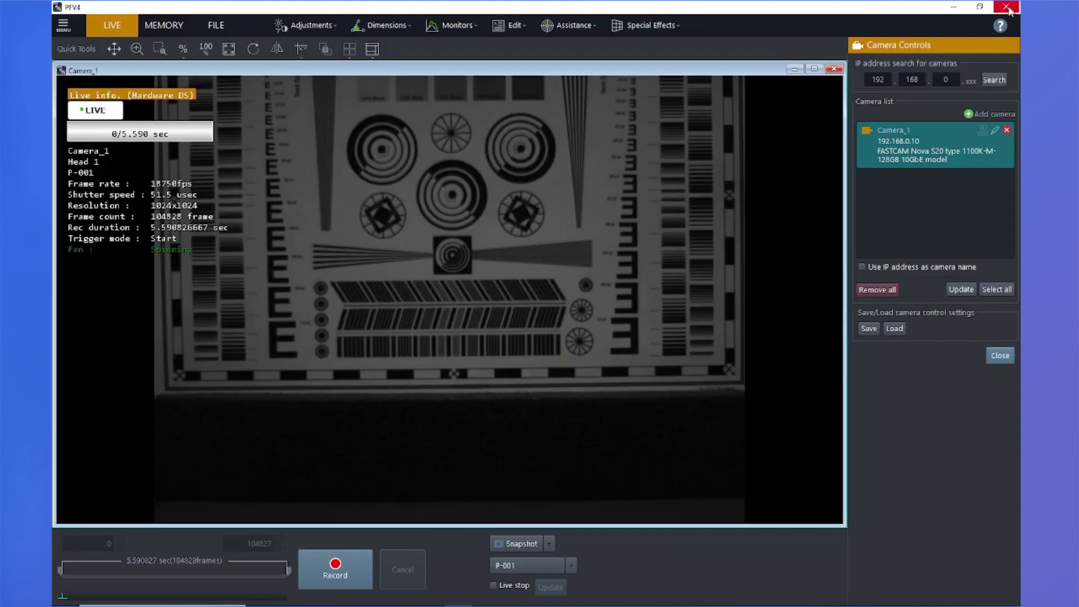
{"action": "left_click", "coordinate": [1010, 11]}
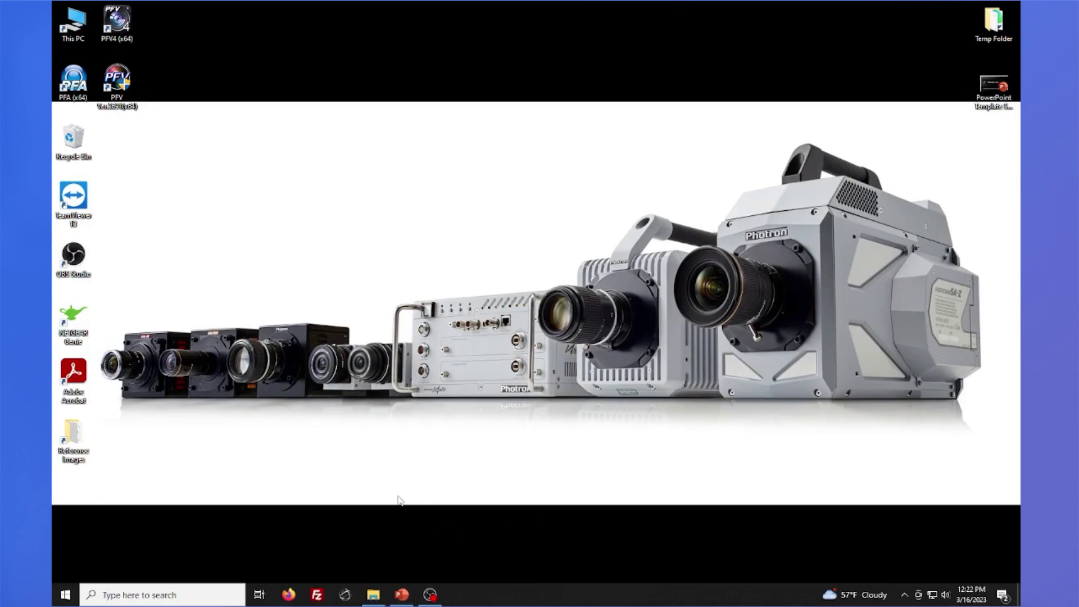
Step: Search 'ethernet' and open the 10 Gig Adapter's Properties from the adapter options list
{"action": "left_click", "coordinate": [177, 596]}
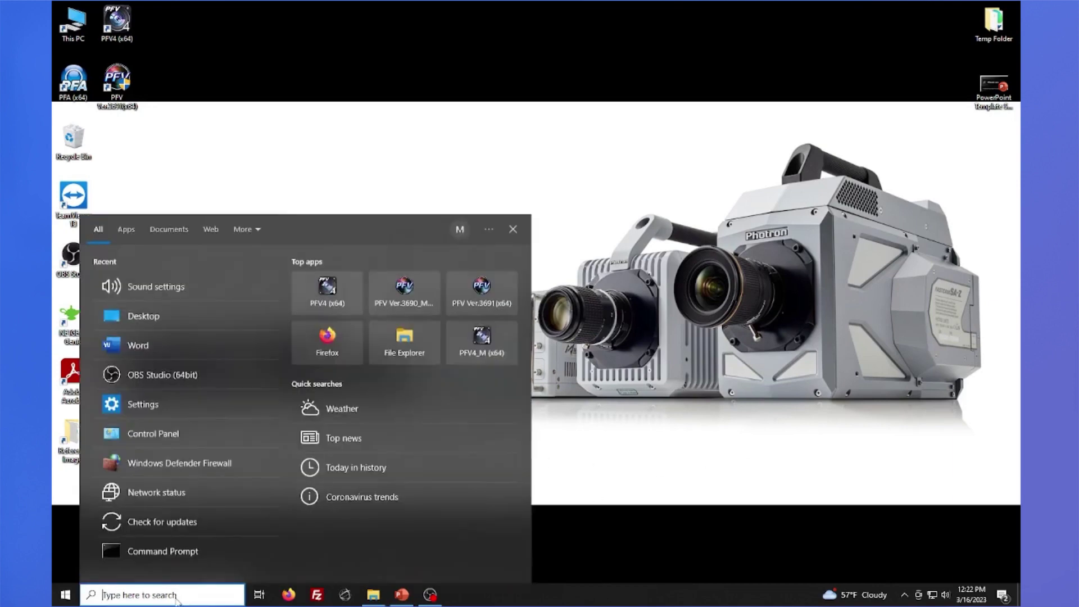
{"action": "type", "text": "et"}
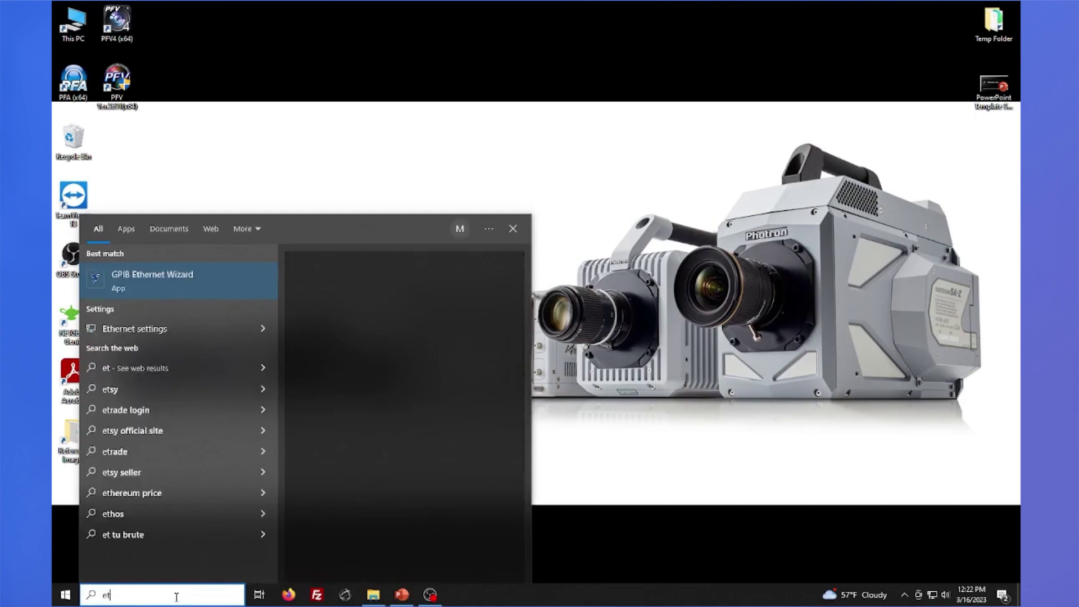
{"action": "type", "text": "hernet"}
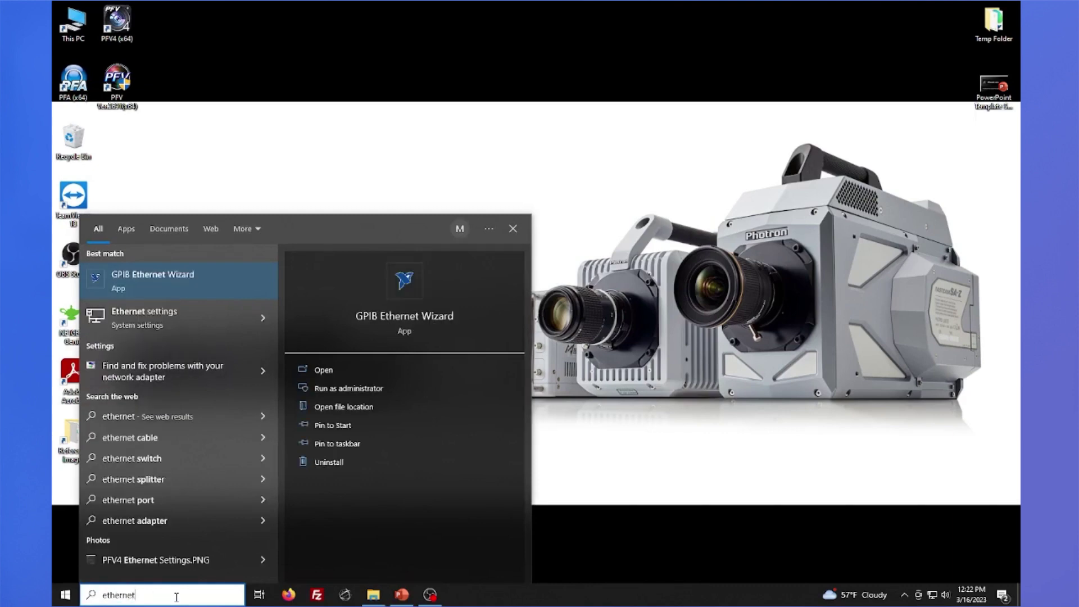
{"action": "left_click", "coordinate": [151, 321]}
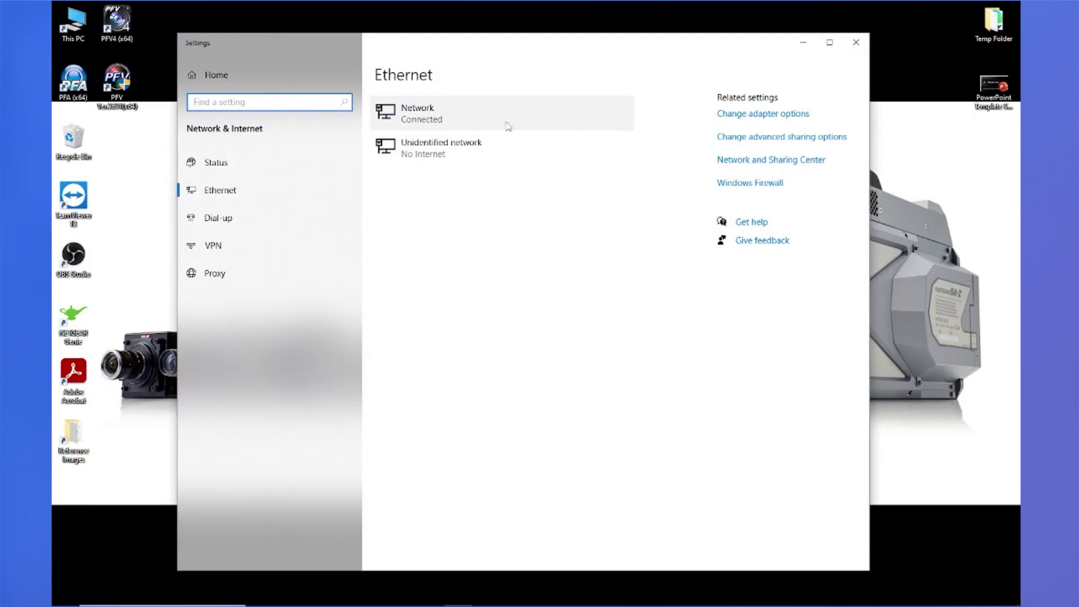
{"action": "left_click", "coordinate": [771, 120]}
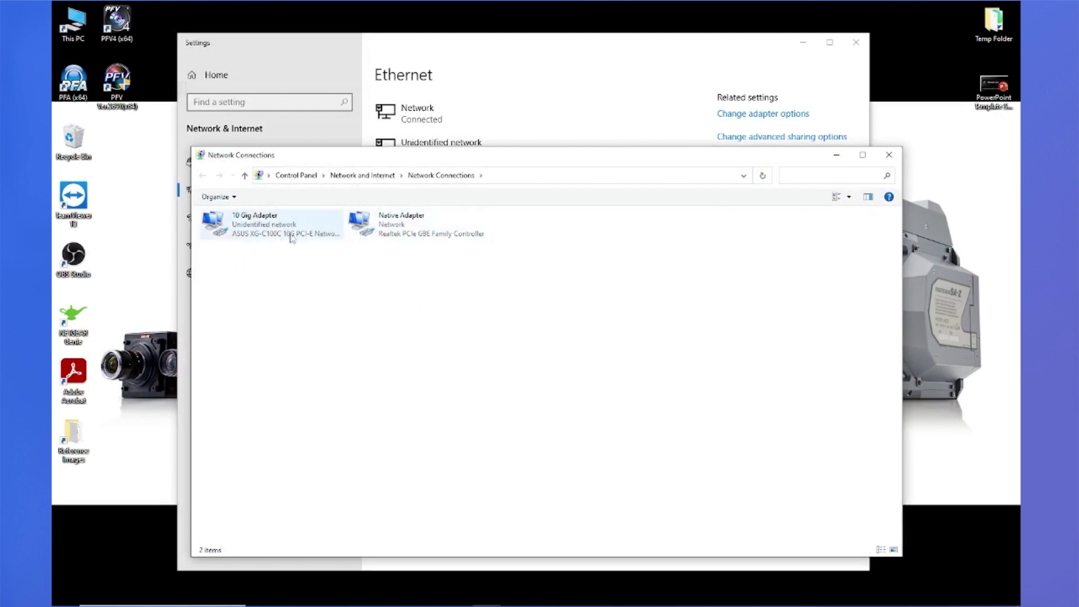
{"action": "right_click", "coordinate": [260, 231]}
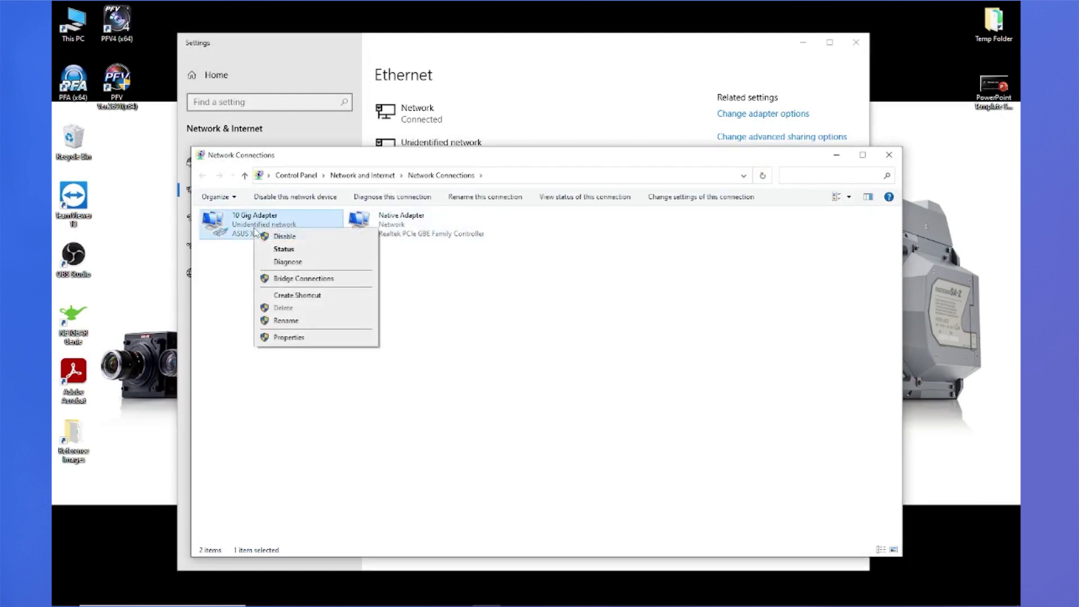
{"action": "left_click", "coordinate": [288, 339]}
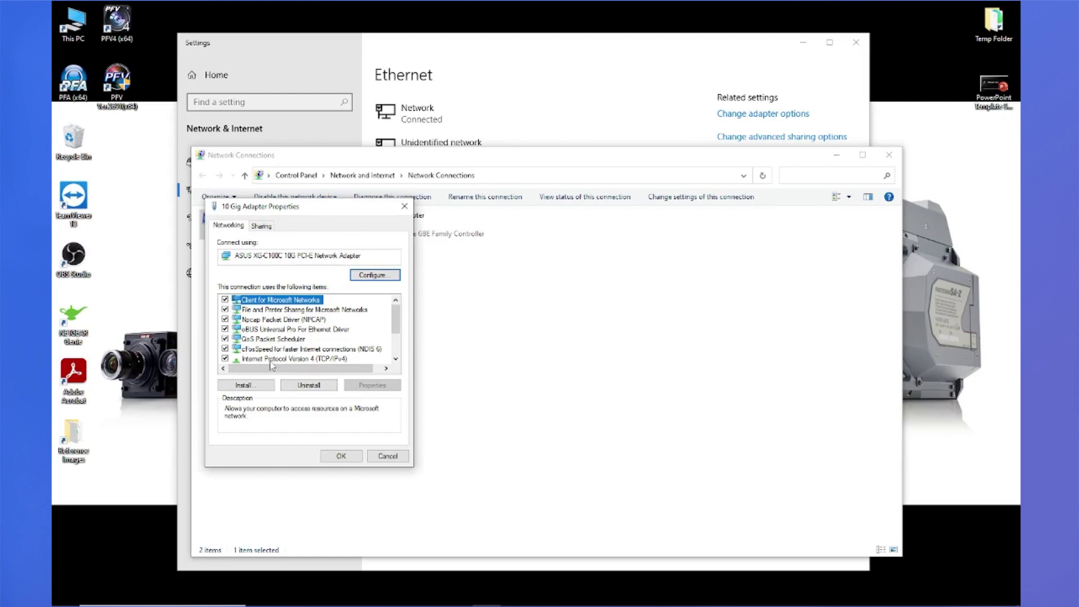
Step: Give the adapter's IPv4 a manual address of 192.168.0.1 with subnet mask 255.255.255.0
{"action": "double_click", "coordinate": [270, 361]}
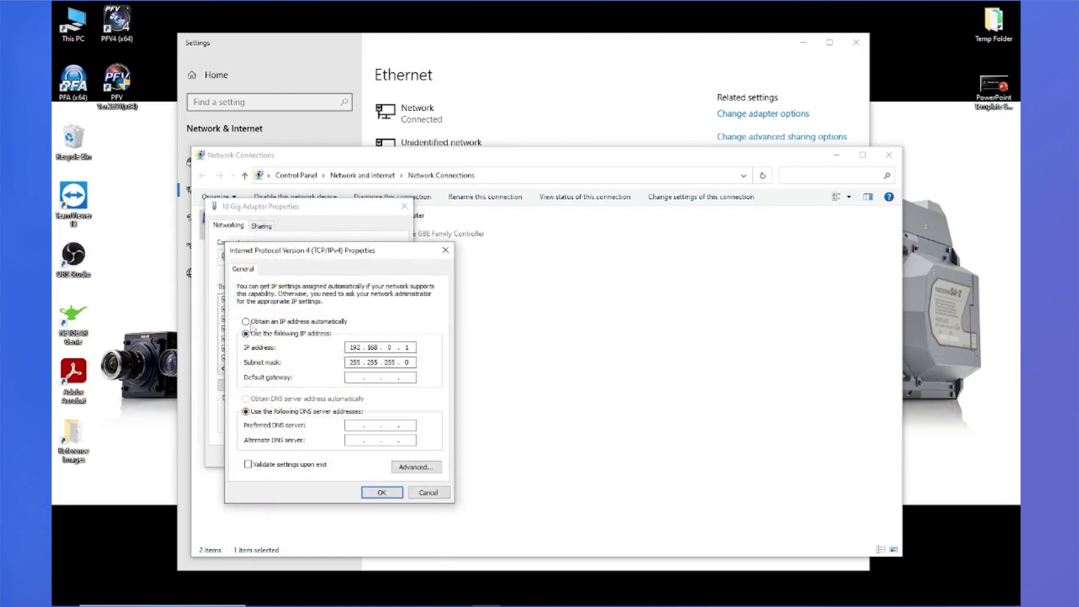
{"action": "double_click", "coordinate": [387, 347]}
{"action": "type", "text": "0"}
{"action": "left_click", "coordinate": [256, 322]}
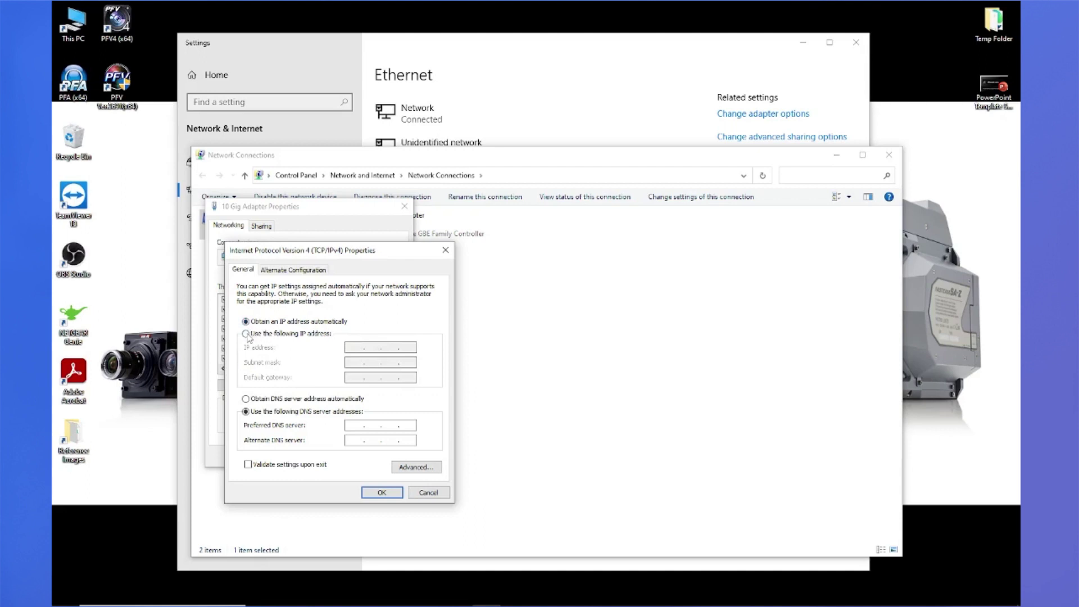
{"action": "left_click", "coordinate": [246, 334]}
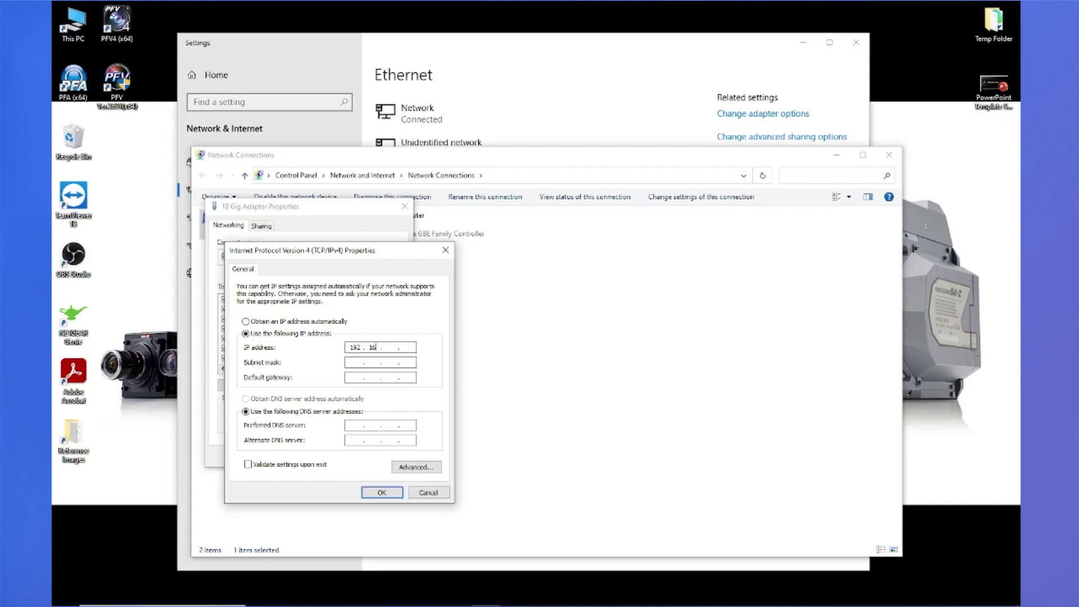
{"action": "type", "text": "192 . 168 . 0 . 1"}
{"action": "left_click", "coordinate": [369, 364]}
{"action": "left_click", "coordinate": [382, 492]}
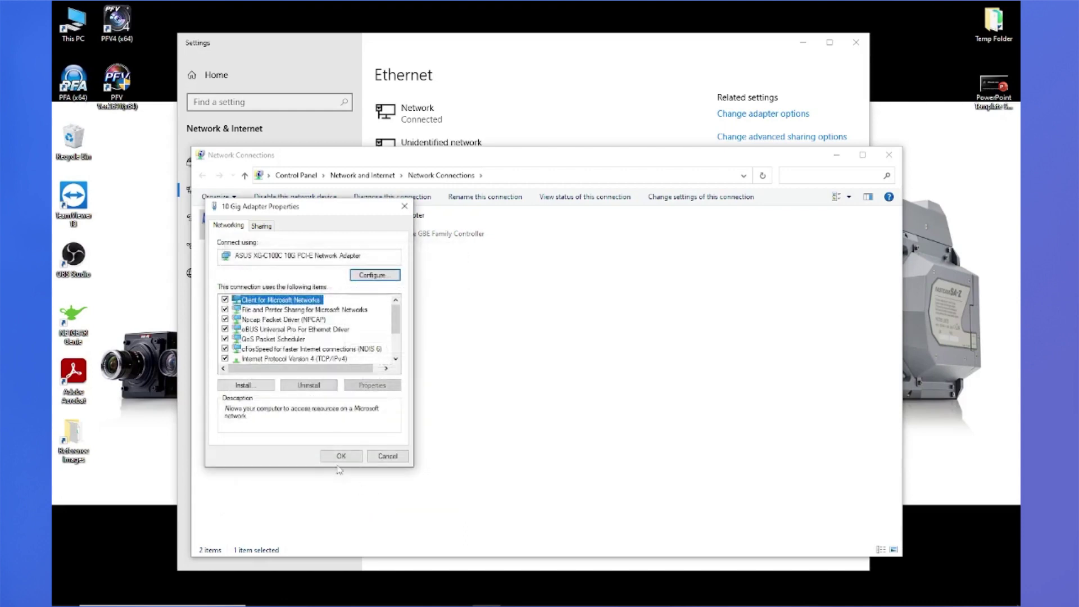
Step: Confirm the adapter properties and close Network Connections and Settings
{"action": "left_click", "coordinate": [340, 458]}
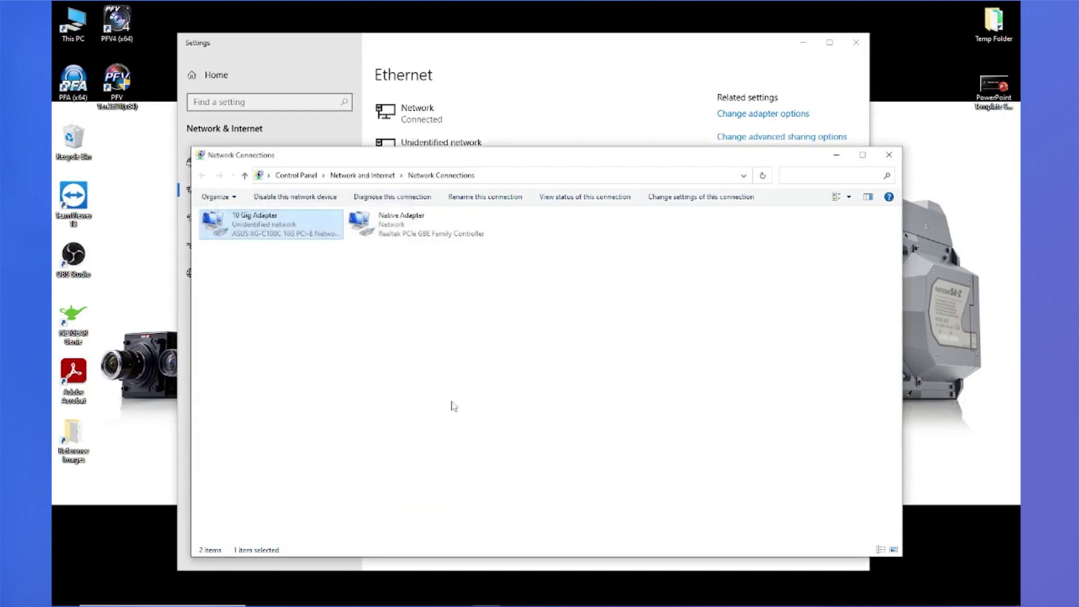
{"action": "left_click", "coordinate": [893, 163]}
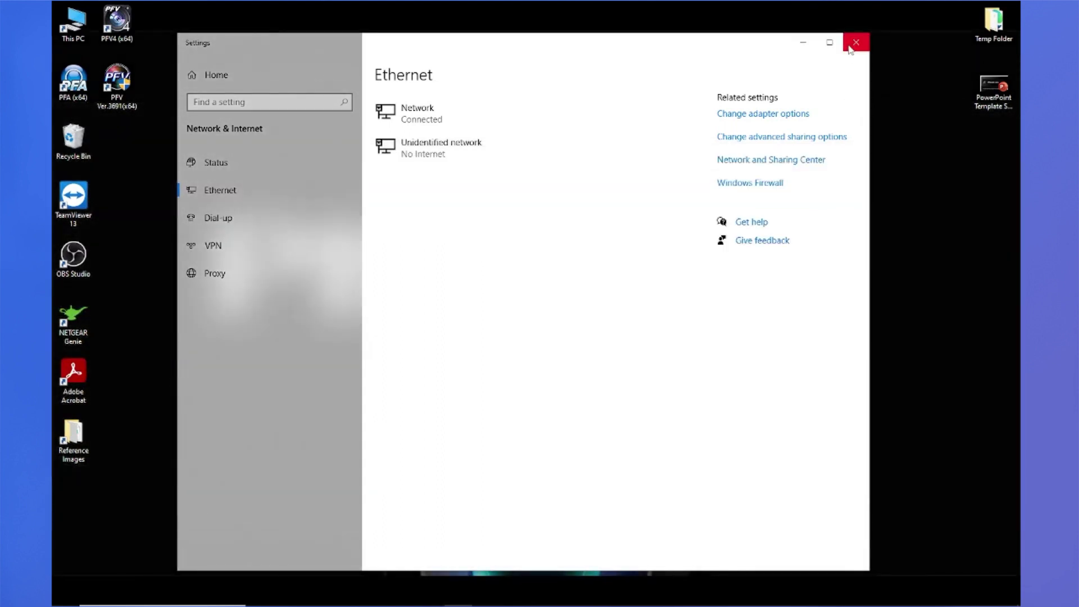
{"action": "left_click", "coordinate": [851, 49]}
Step: Open Command Prompt and ping 192.168.0.10, getting four replies with 0% loss
{"action": "mouse_move", "coordinate": [192, 602]}
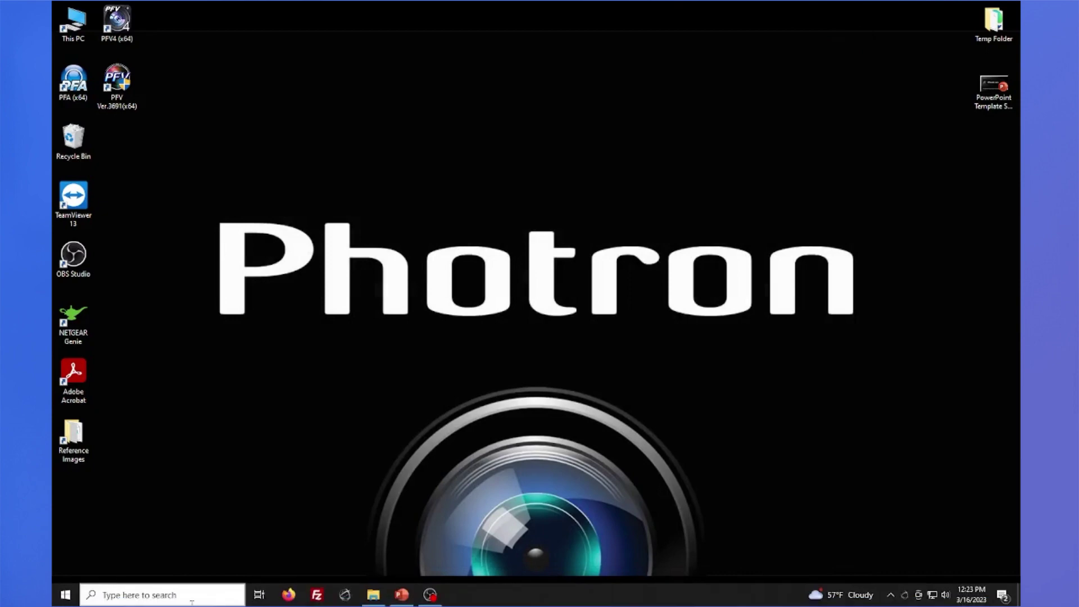
{"action": "left_click", "coordinate": [163, 597]}
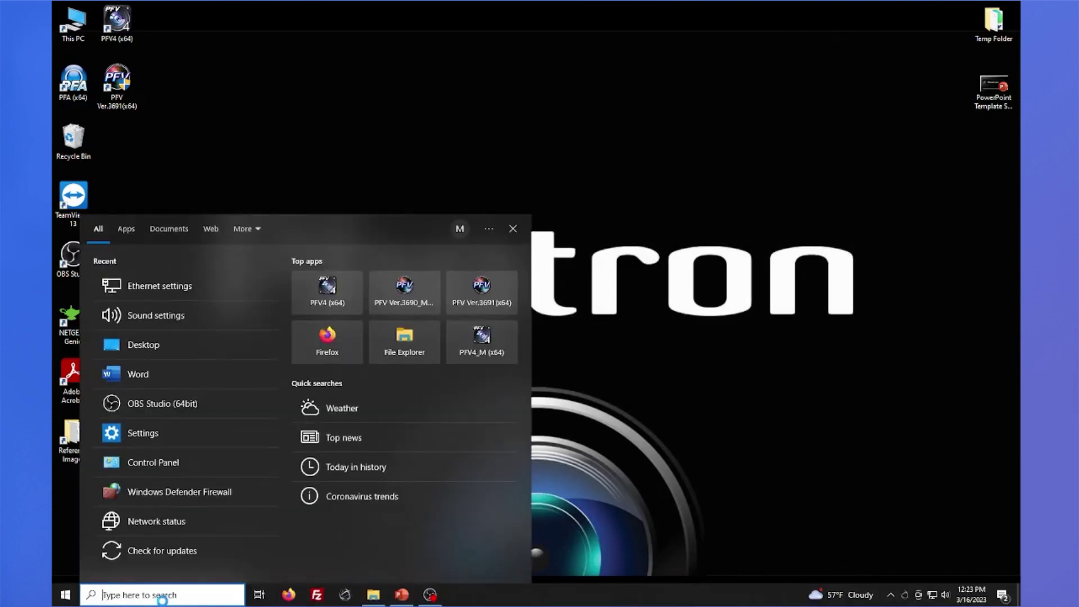
{"action": "type", "text": "command"}
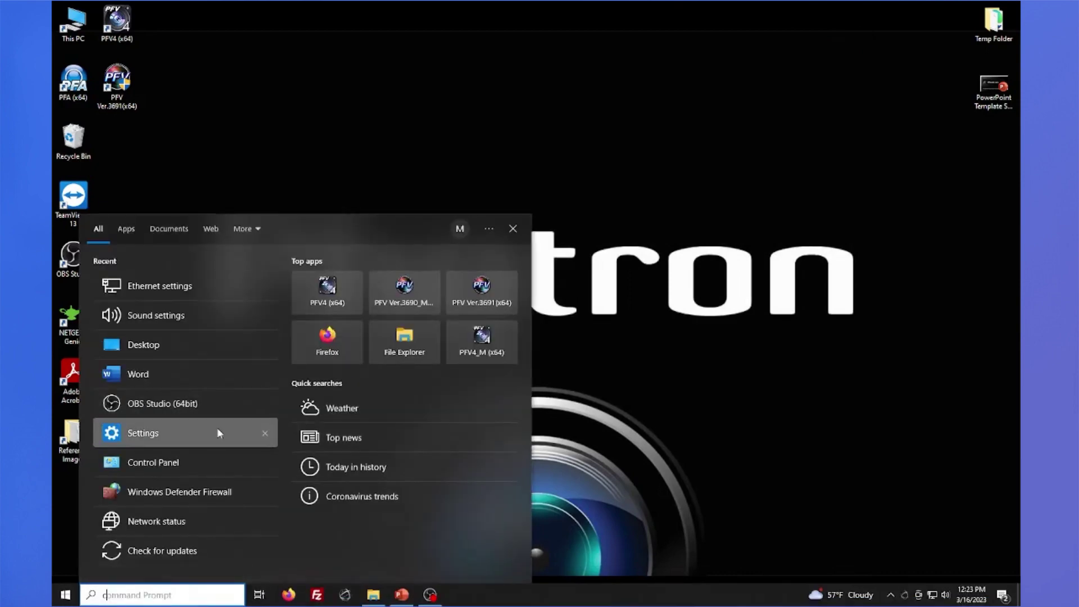
{"action": "key", "text": "Return"}
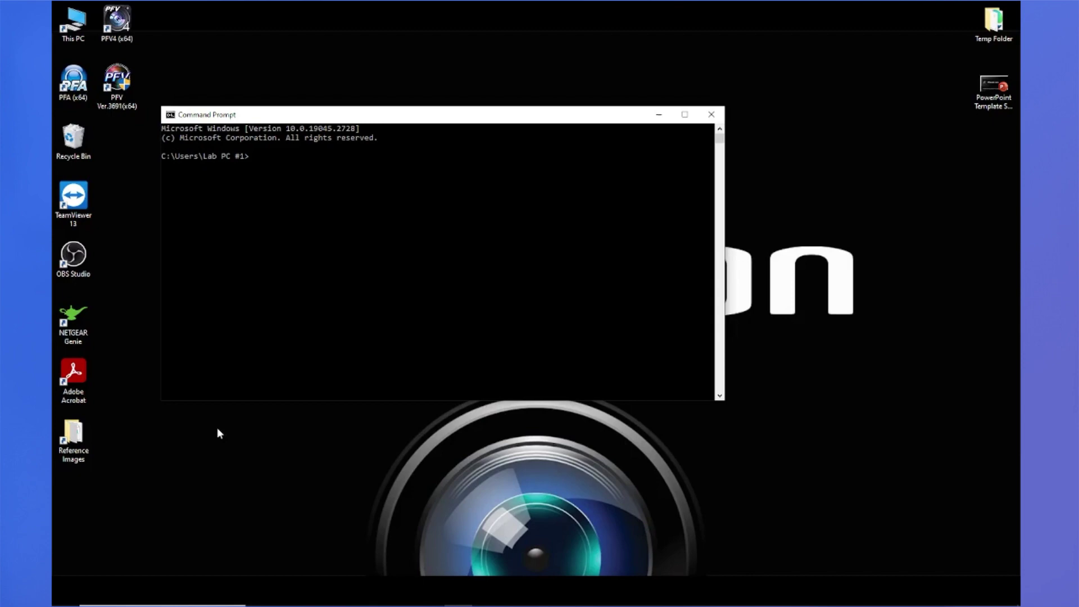
{"action": "type", "text": "ping 192.168.0.10"}
{"action": "key", "text": "Return"}
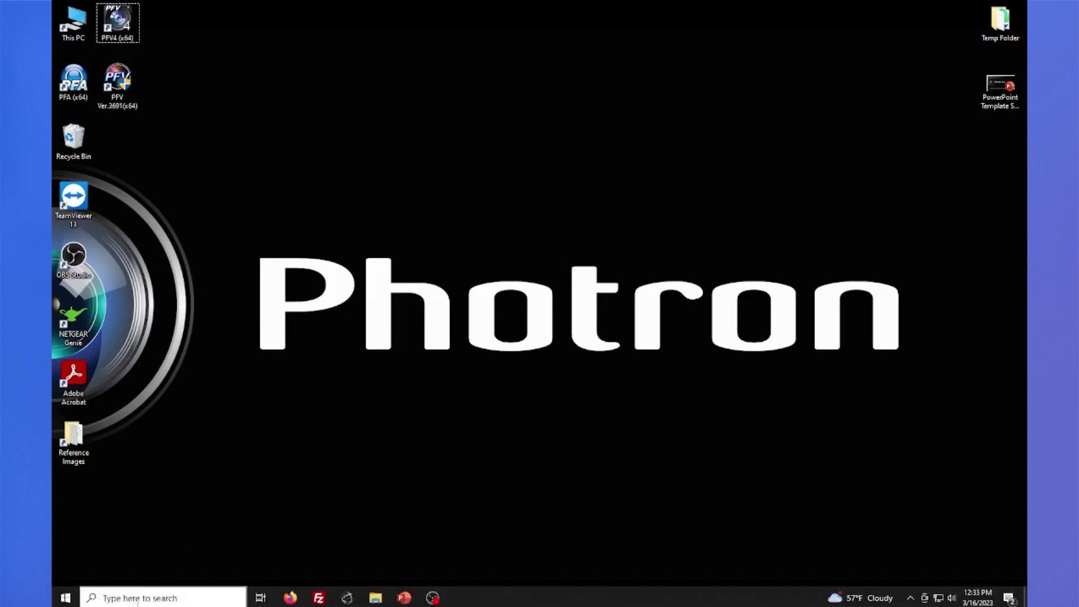
Step: Open Windows Defender Firewall's Allowed apps page and unlock it with Change settings
{"action": "left_click", "coordinate": [139, 599]}
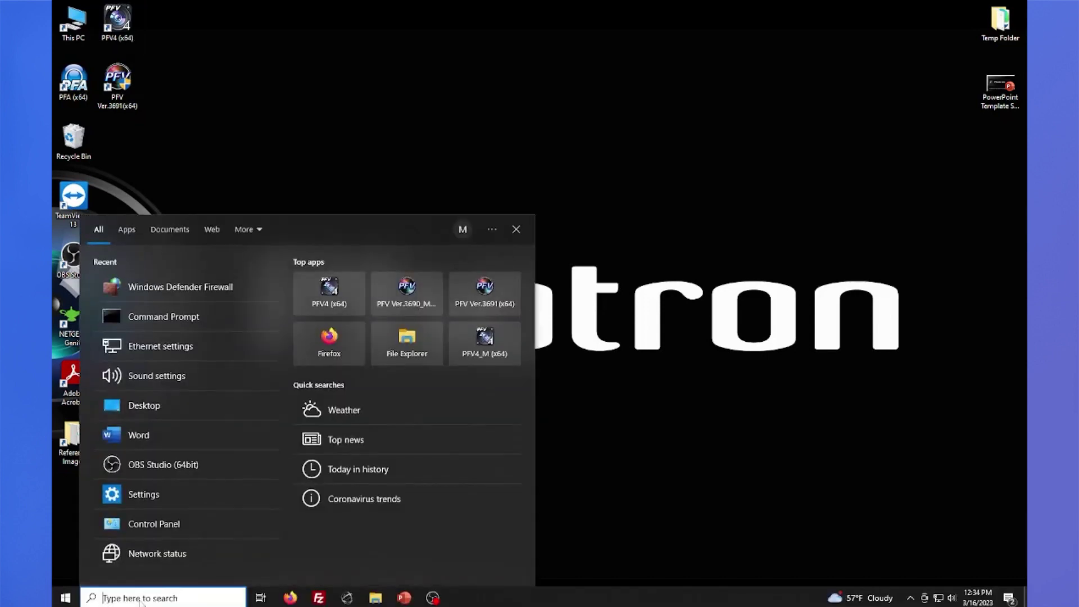
{"action": "type", "text": "firewall"}
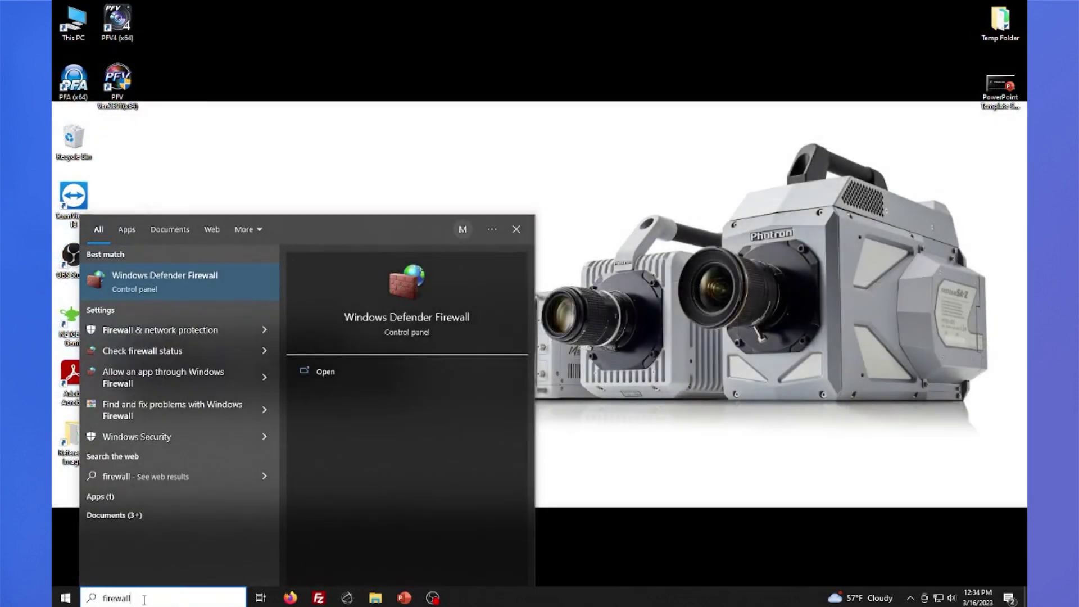
{"action": "left_click", "coordinate": [171, 278]}
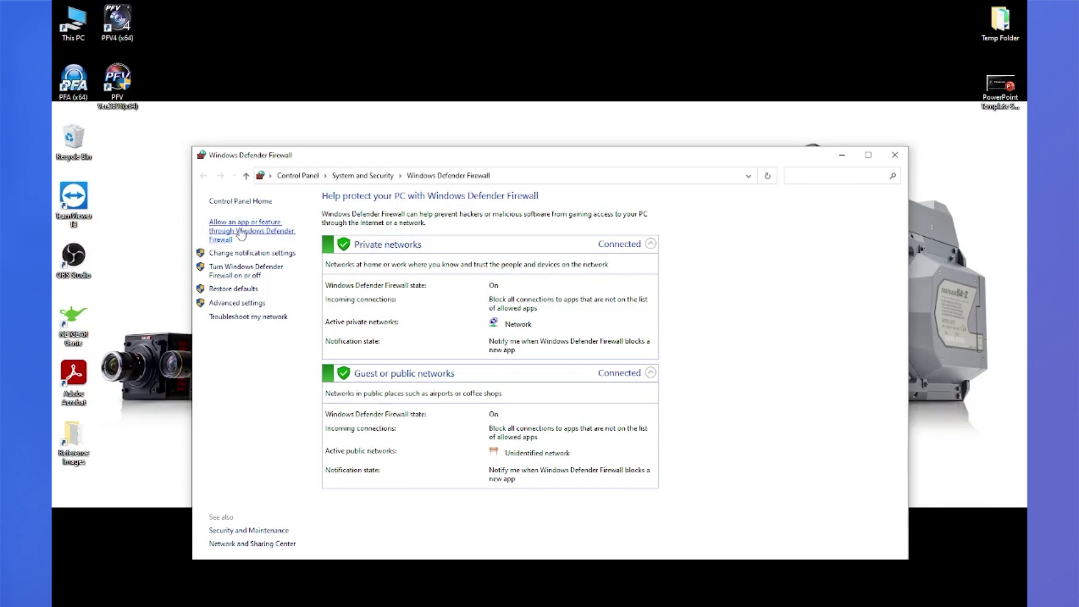
{"action": "left_click", "coordinate": [241, 235]}
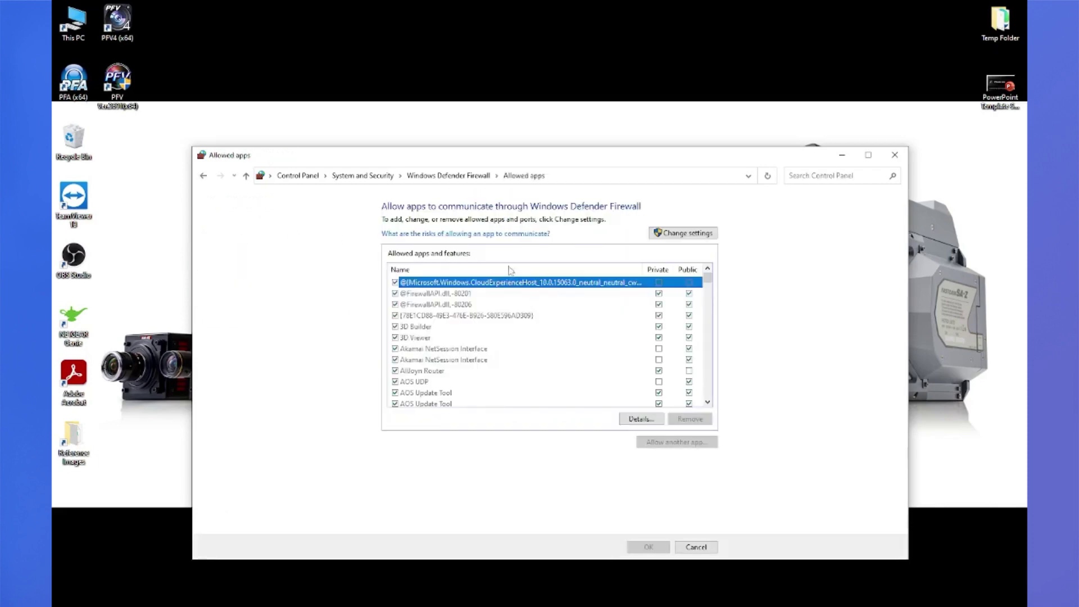
{"action": "left_click", "coordinate": [685, 235]}
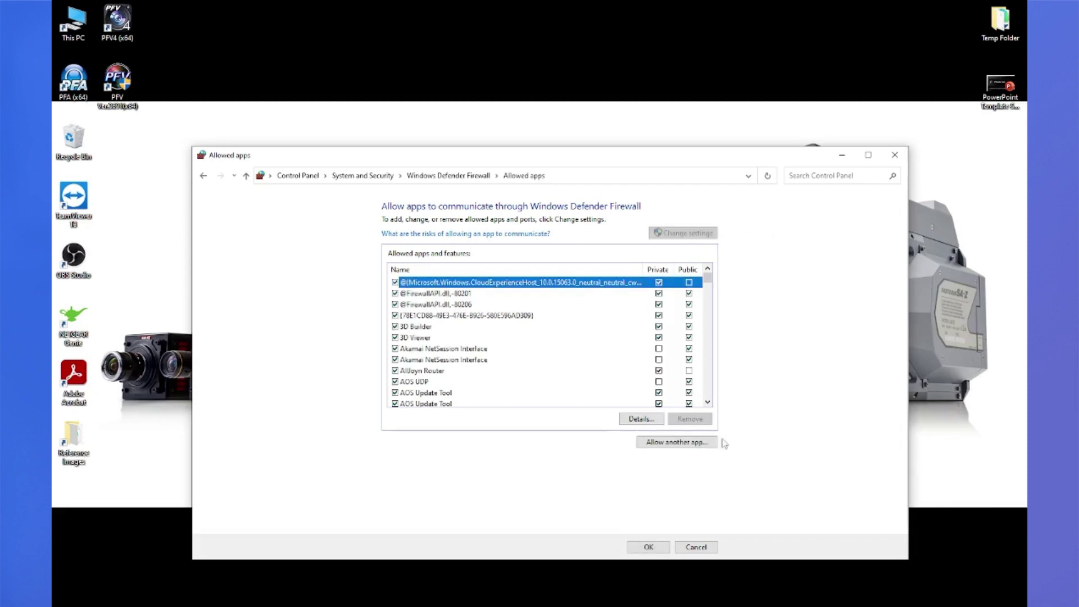
Step: Add C:\Program Files\Photron\Photron FASTCAM Viewer 4\pfv4.exe to the allowed apps list
{"action": "left_click", "coordinate": [669, 444]}
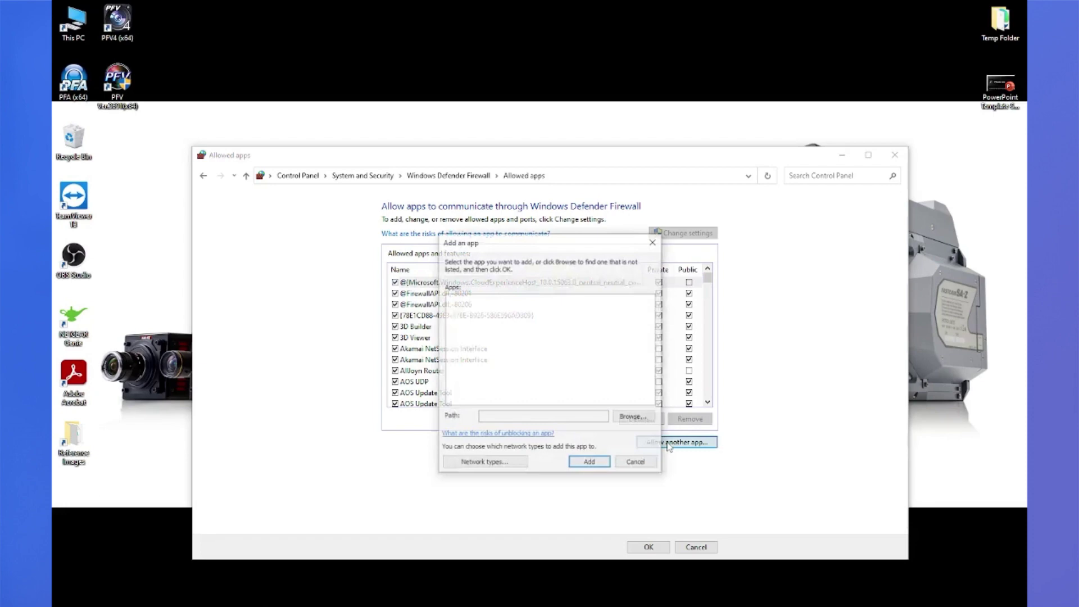
{"action": "left_click", "coordinate": [633, 419]}
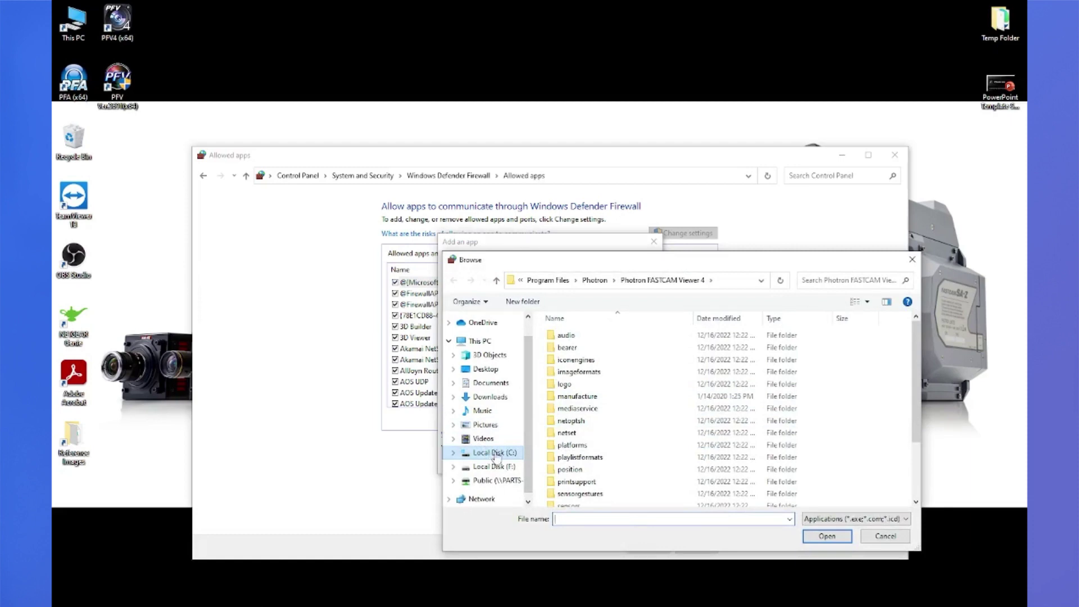
{"action": "left_click", "coordinate": [492, 455]}
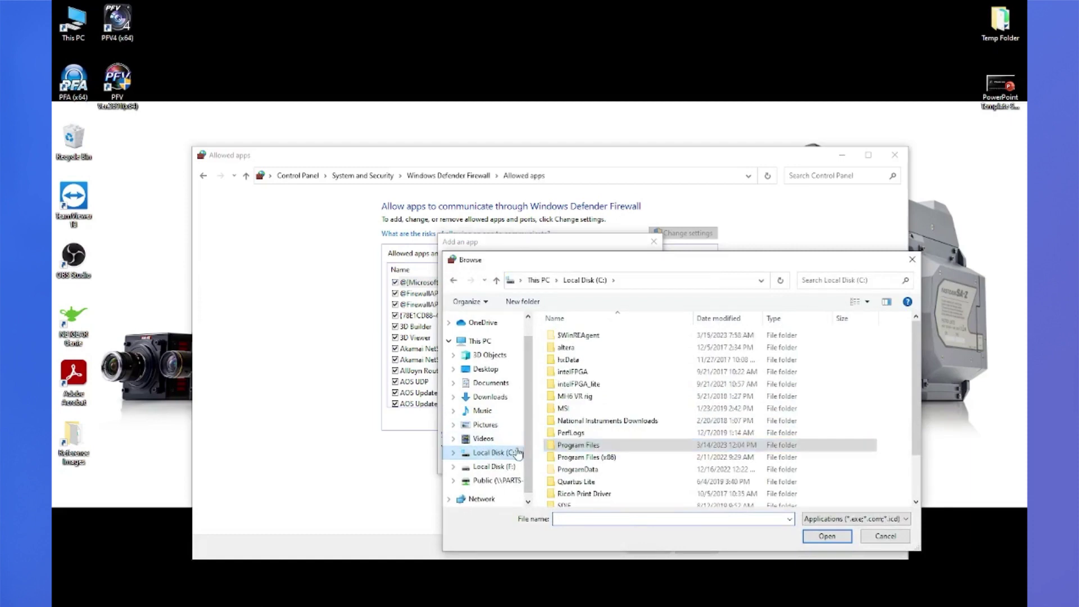
{"action": "double_click", "coordinate": [576, 447]}
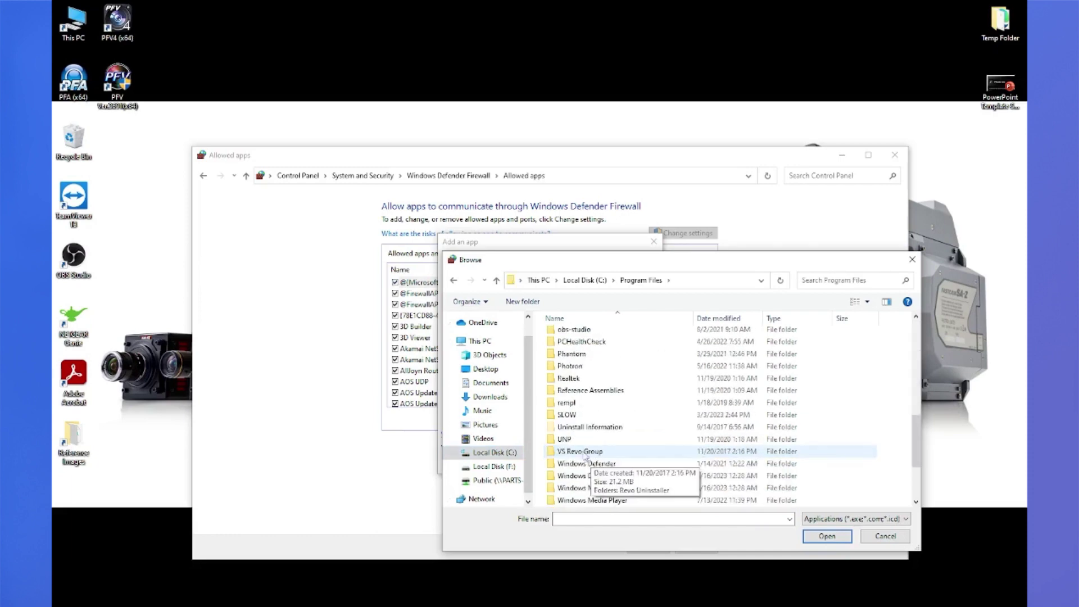
{"action": "scroll", "coordinate": [585, 405], "scroll_direction": "down", "scroll_amount": 3}
{"action": "double_click", "coordinate": [576, 374]}
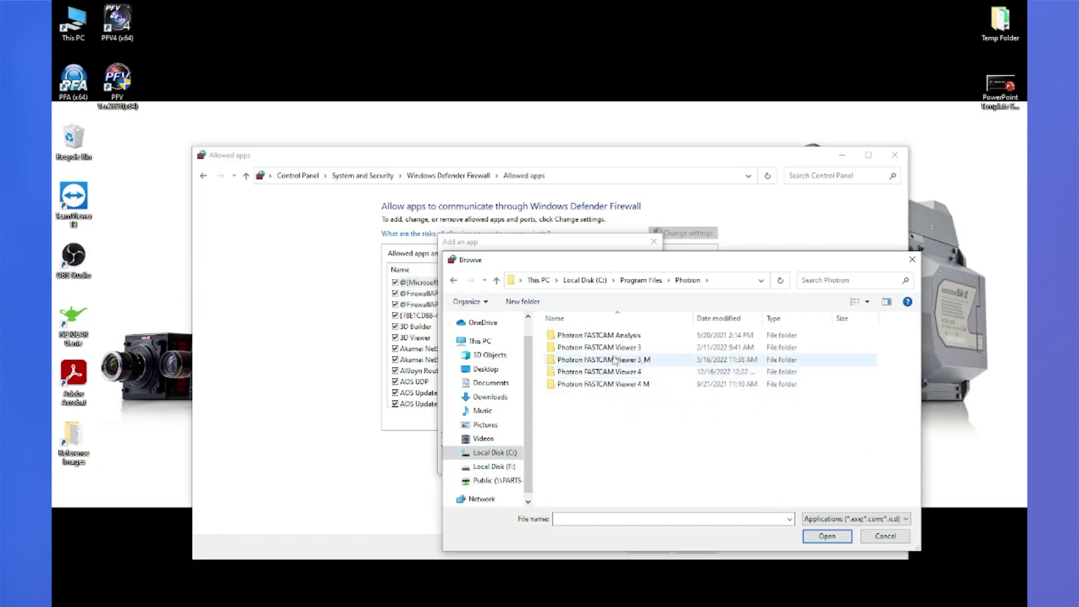
{"action": "double_click", "coordinate": [601, 373]}
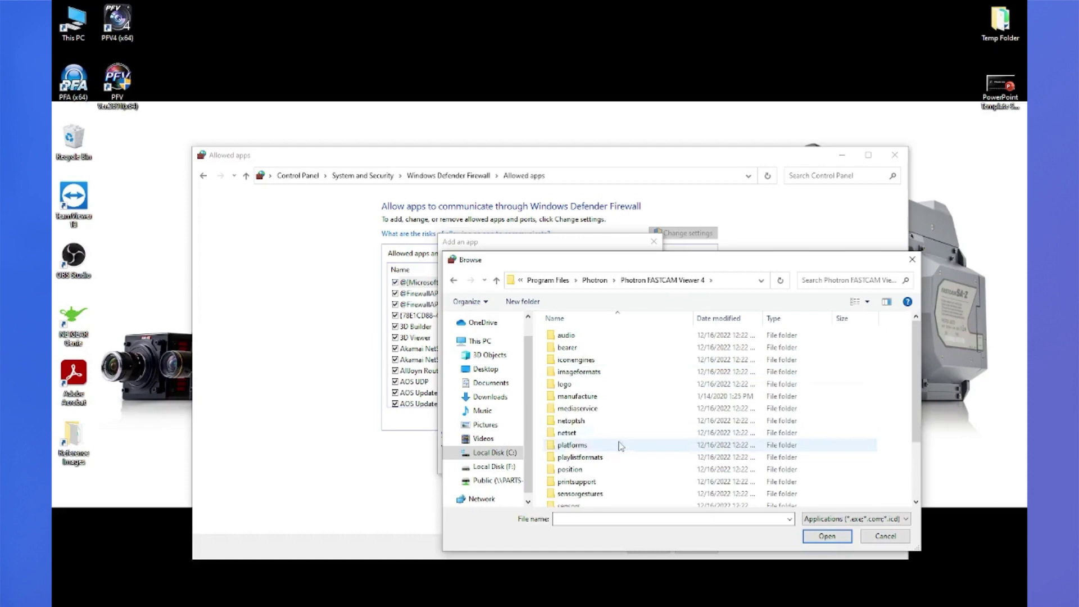
{"action": "scroll", "coordinate": [584, 444], "scroll_direction": "down", "scroll_amount": 2}
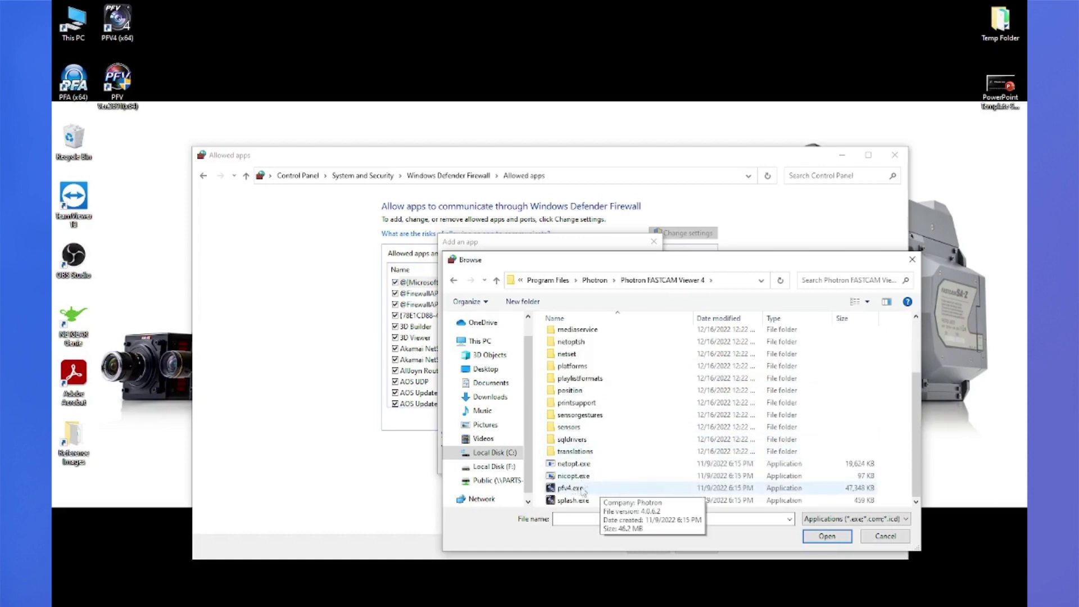
{"action": "left_click", "coordinate": [591, 493]}
{"action": "double_click", "coordinate": [590, 493]}
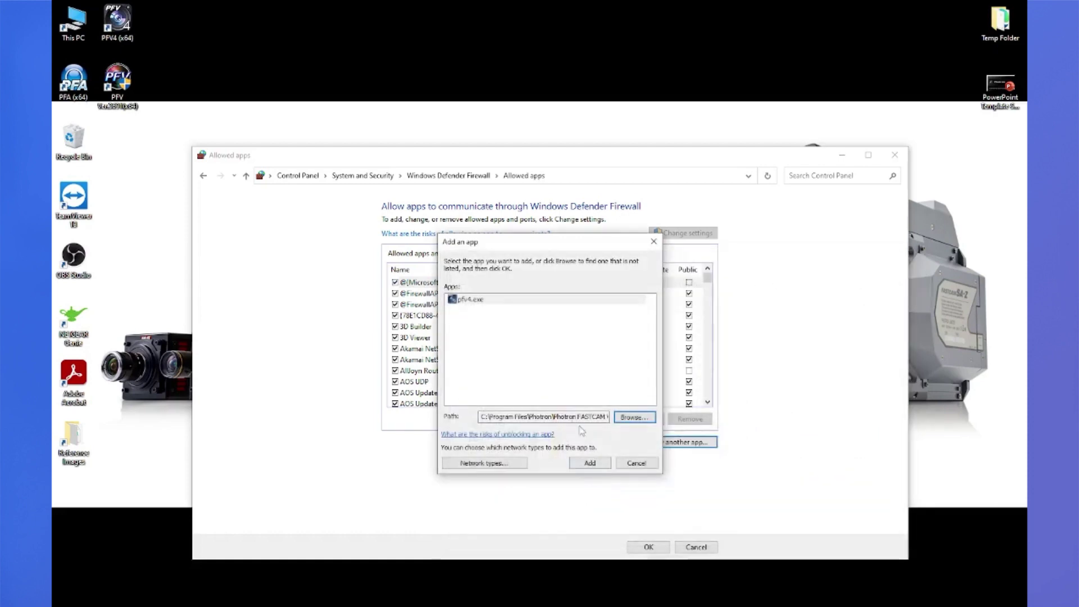
{"action": "left_click", "coordinate": [592, 464]}
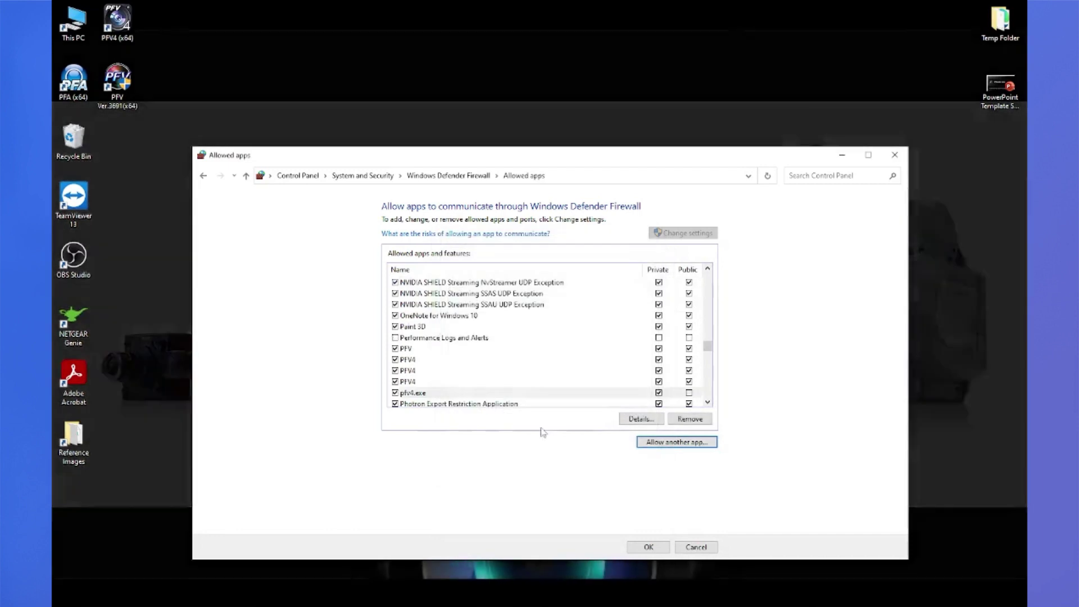
Step: Allow pfv4.exe on Public networks as well and save the change
{"action": "scroll", "coordinate": [562, 392], "scroll_direction": "down", "scroll_amount": 2}
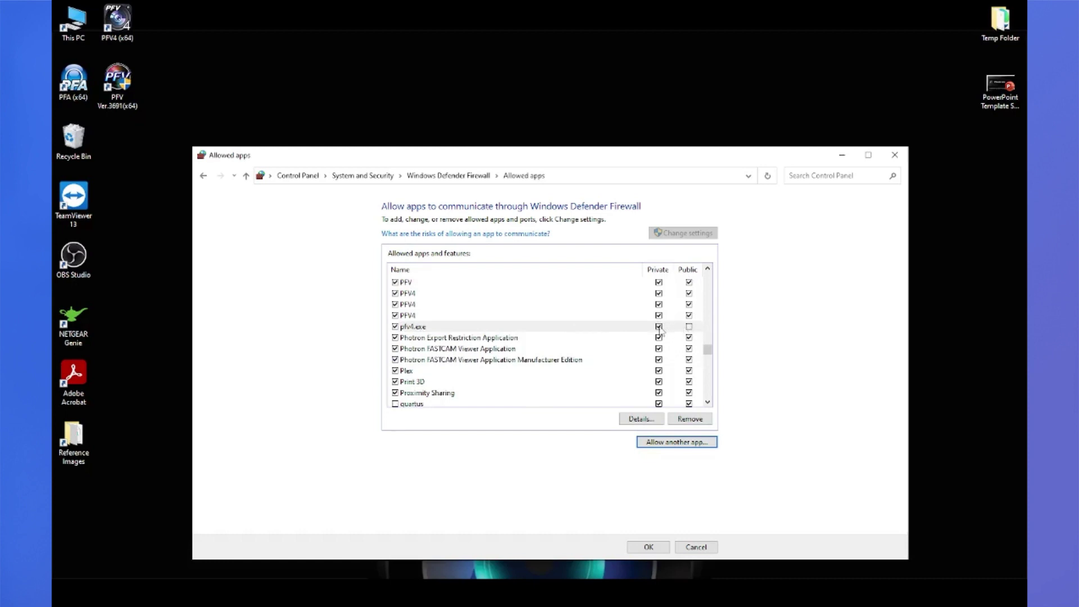
{"action": "left_click", "coordinate": [690, 328]}
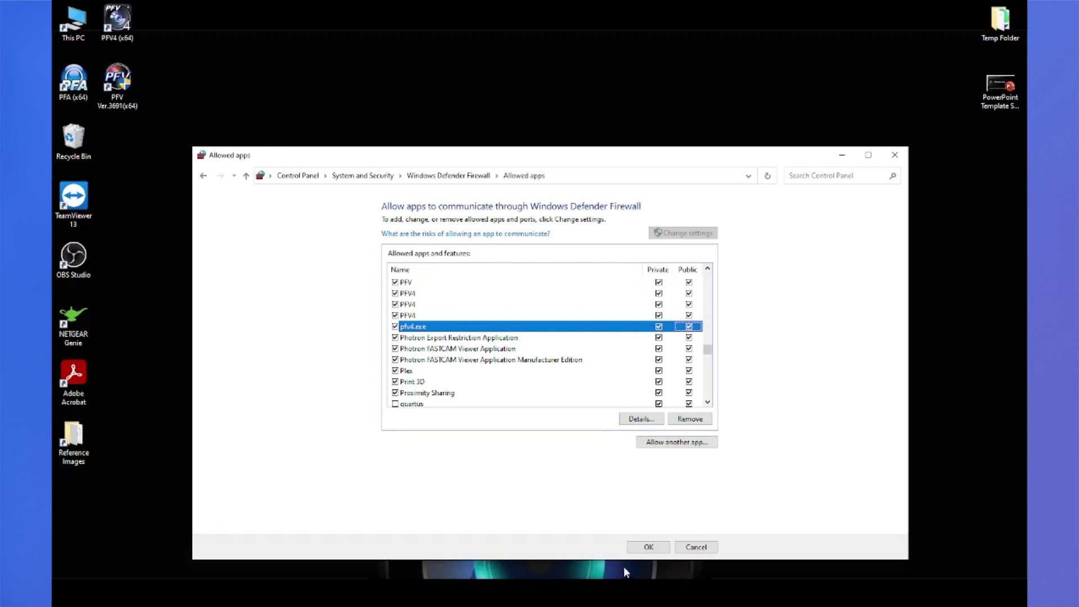
{"action": "left_click", "coordinate": [652, 548]}
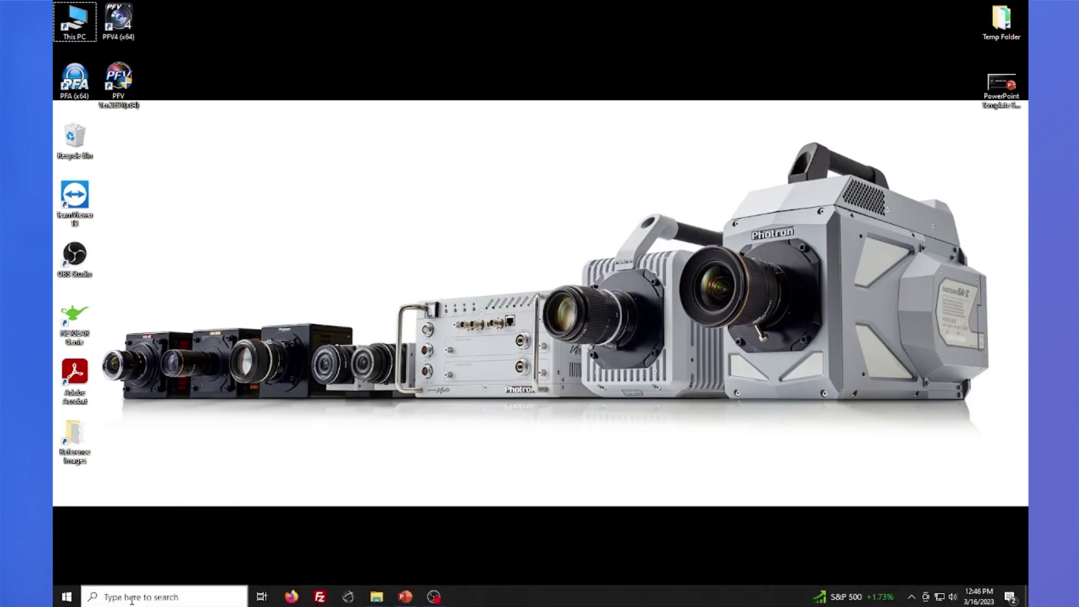
Step: Check the 10 Gig Adapter's Status shows 10.0 Gbps speed, then close the status and adapter windows
{"action": "left_click", "coordinate": [132, 601]}
{"action": "type", "text": "ether"}
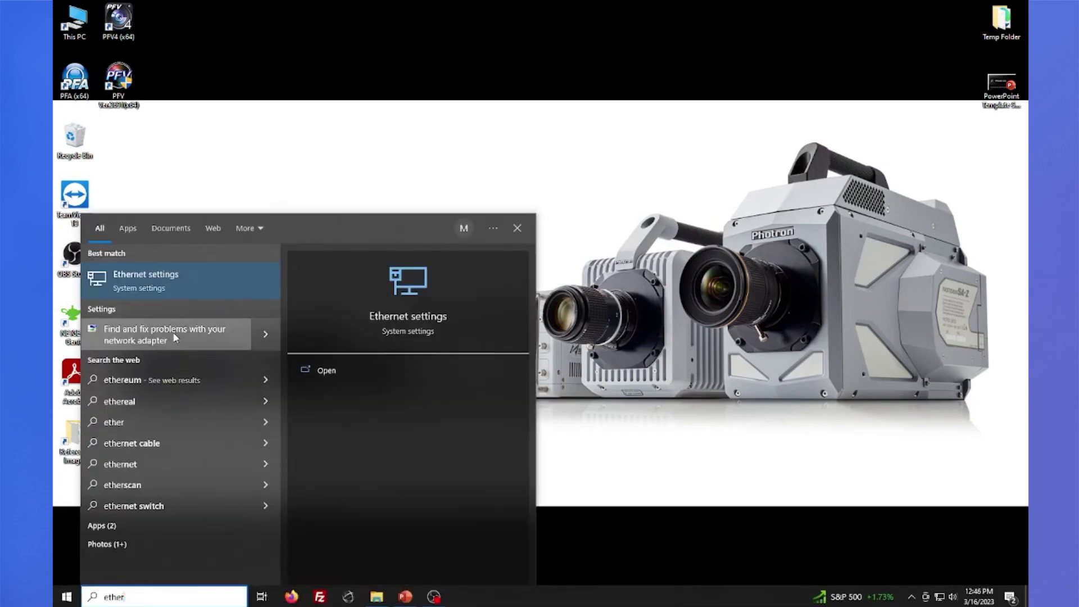
{"action": "left_click", "coordinate": [191, 279]}
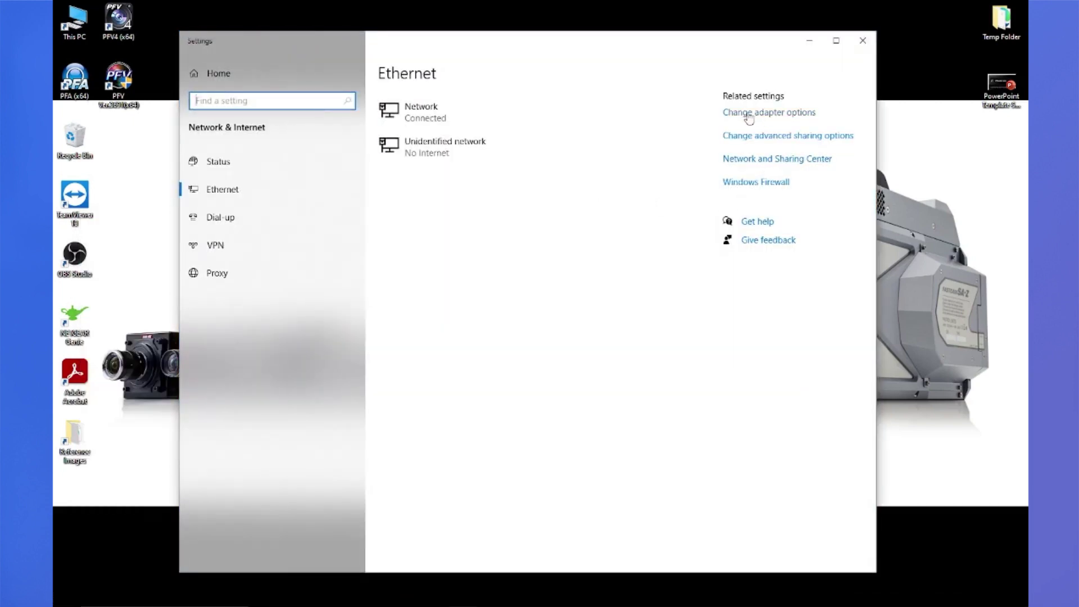
{"action": "left_click", "coordinate": [749, 114]}
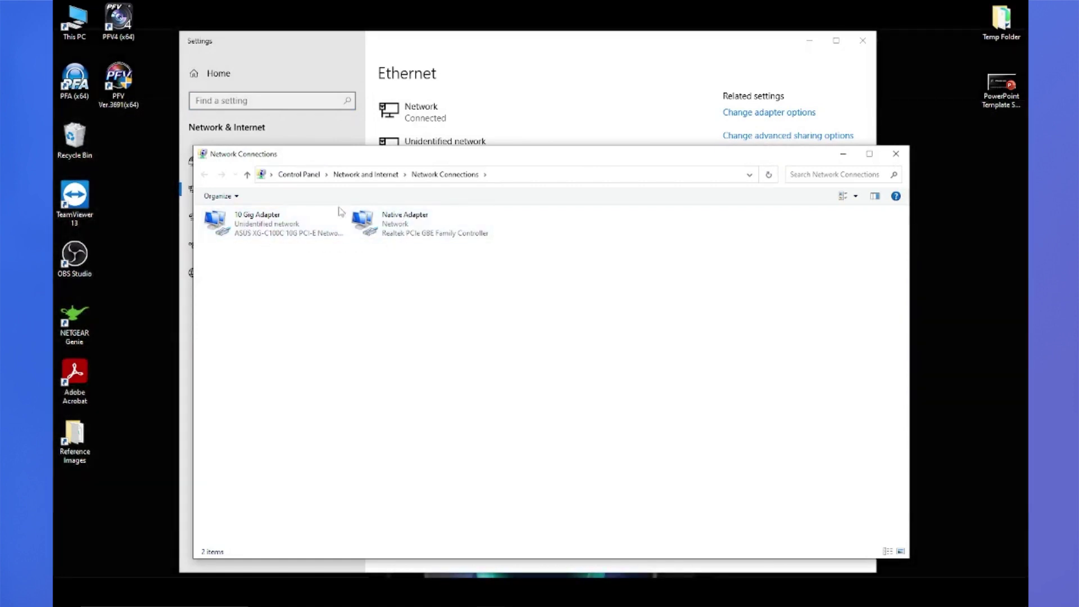
{"action": "right_click", "coordinate": [266, 229]}
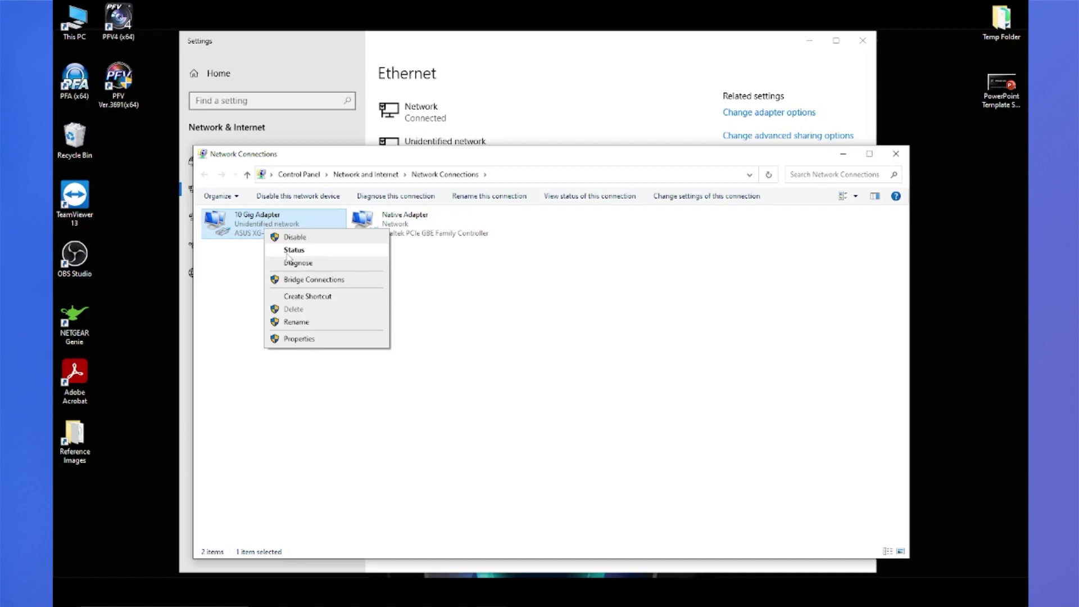
{"action": "left_click", "coordinate": [293, 250]}
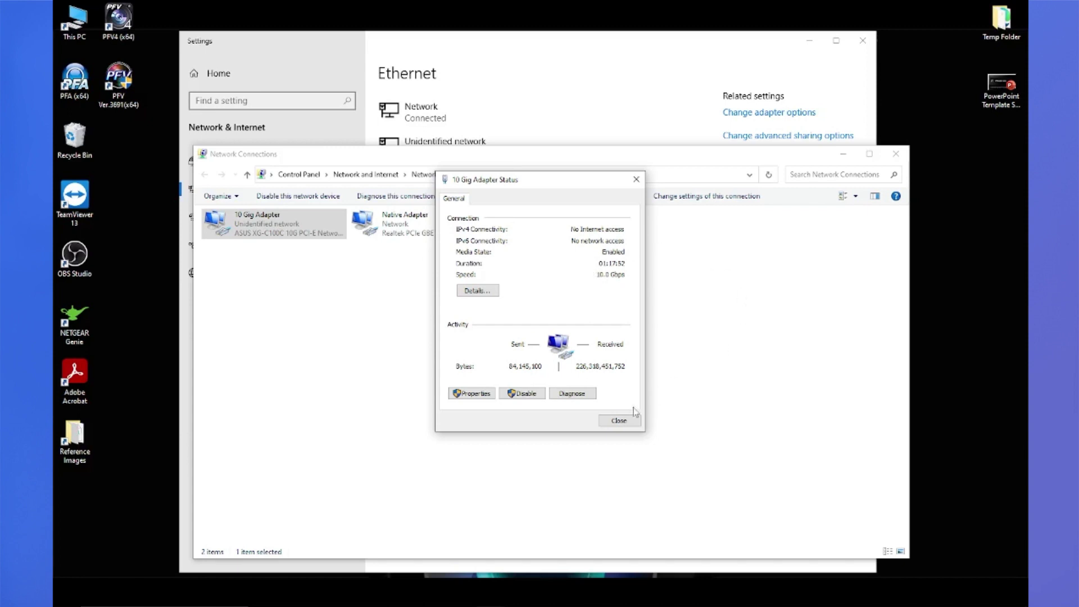
{"action": "left_click", "coordinate": [624, 421]}
{"action": "left_click", "coordinate": [896, 155]}
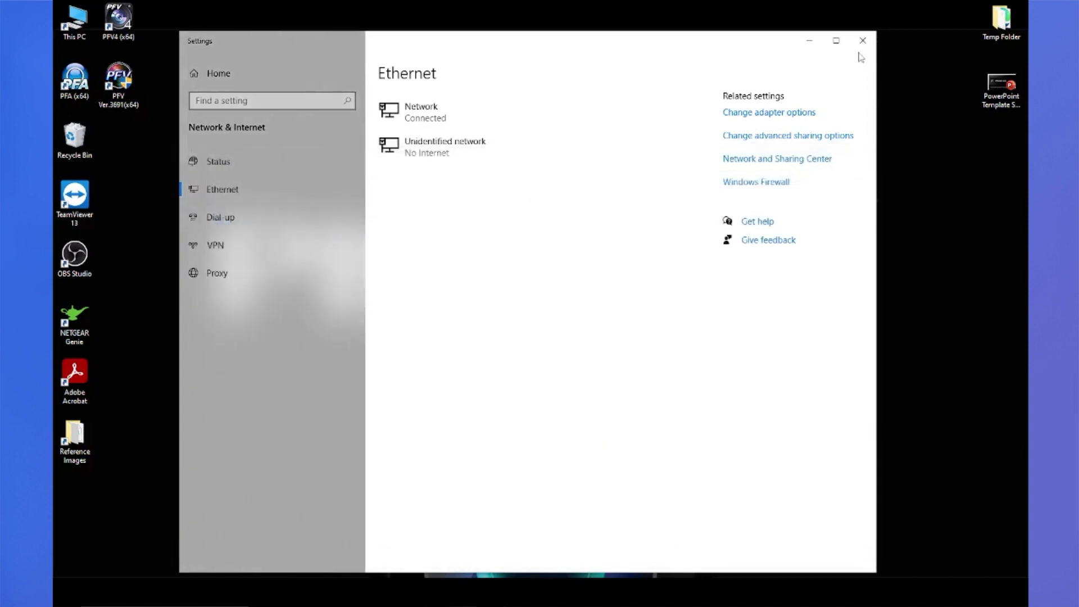
Step: Close Ethernet settings and select the ASUS XG-C100C 10G under Device Manager's Network adapters
{"action": "left_click", "coordinate": [863, 41]}
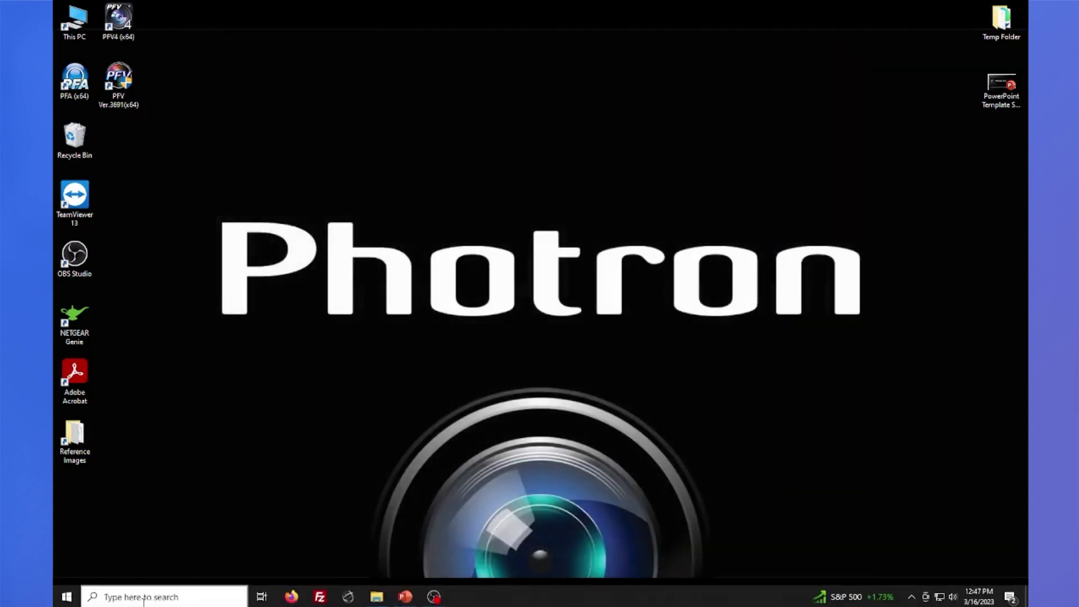
{"action": "left_click", "coordinate": [141, 598]}
{"action": "type", "text": "devi"}
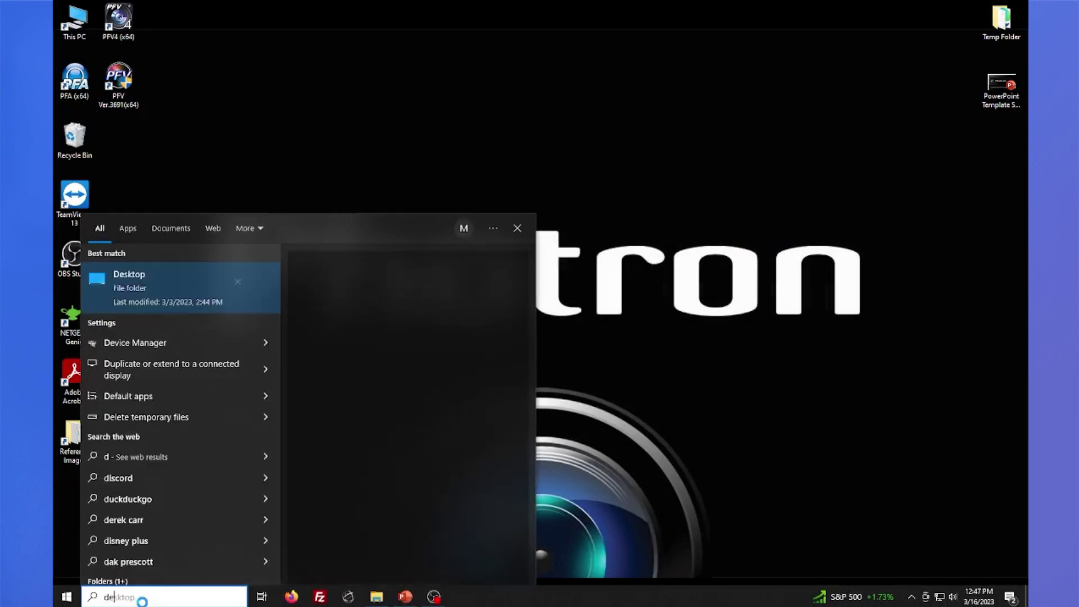
{"action": "left_click", "coordinate": [190, 270]}
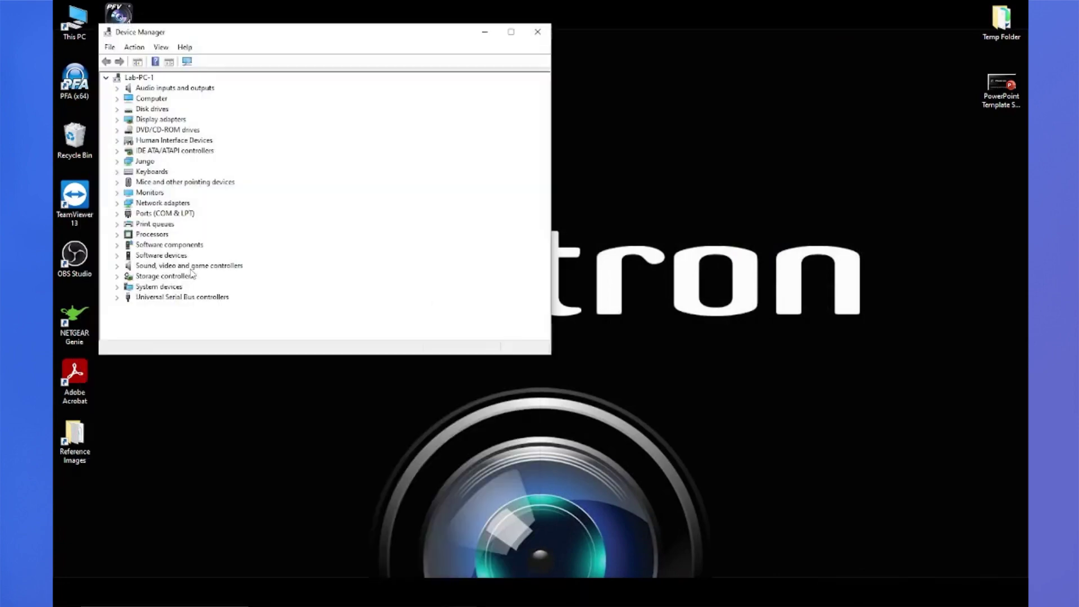
{"action": "left_click", "coordinate": [117, 203]}
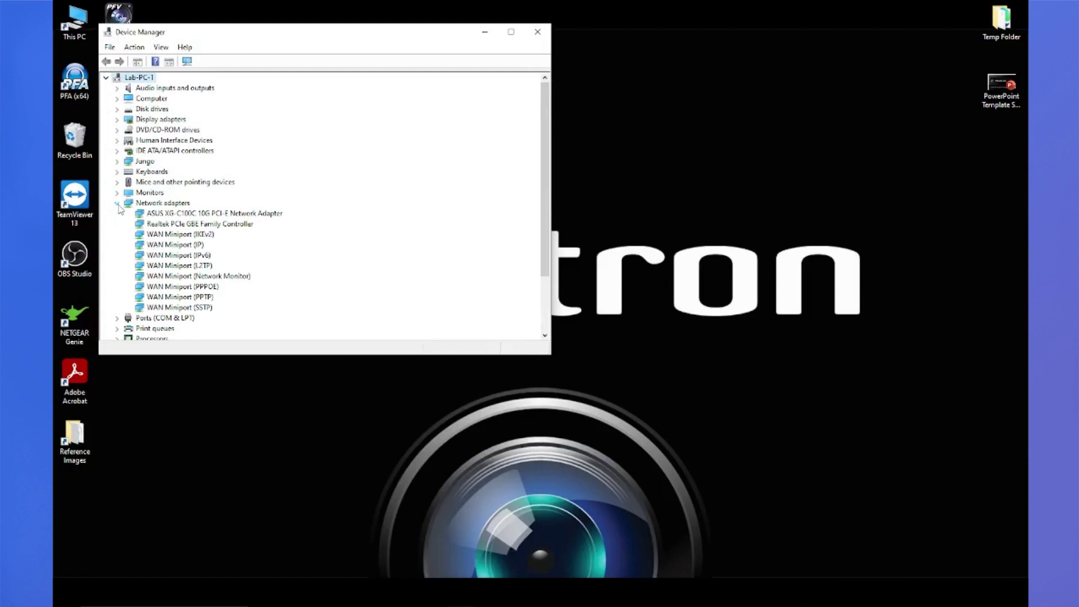
{"action": "left_click", "coordinate": [188, 213]}
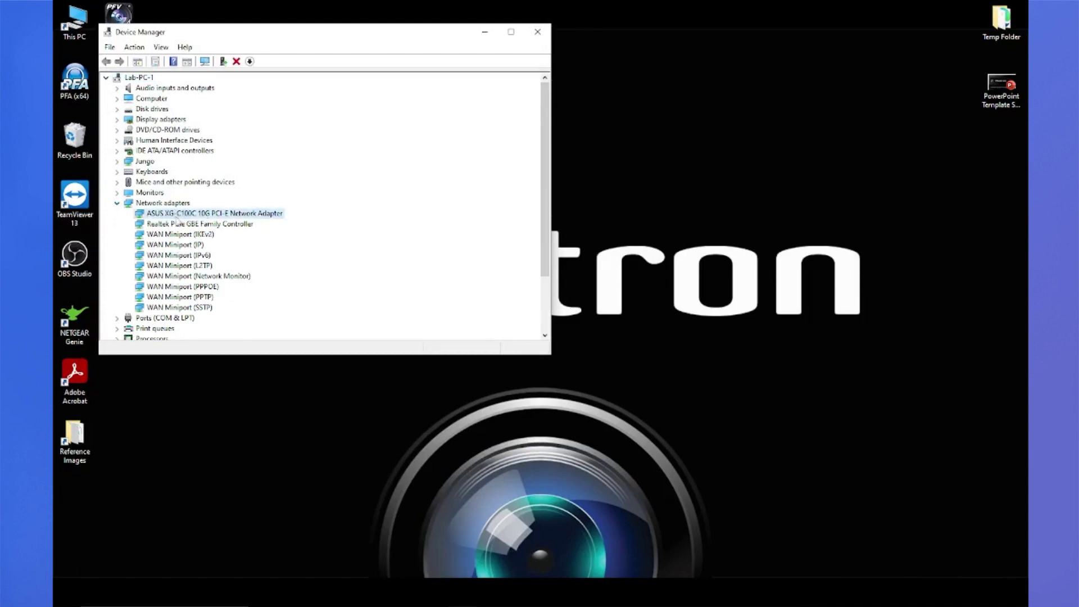
Step: Run an automatic driver update for the ASUS adapter, confirming the best driver is installed
{"action": "right_click", "coordinate": [170, 217]}
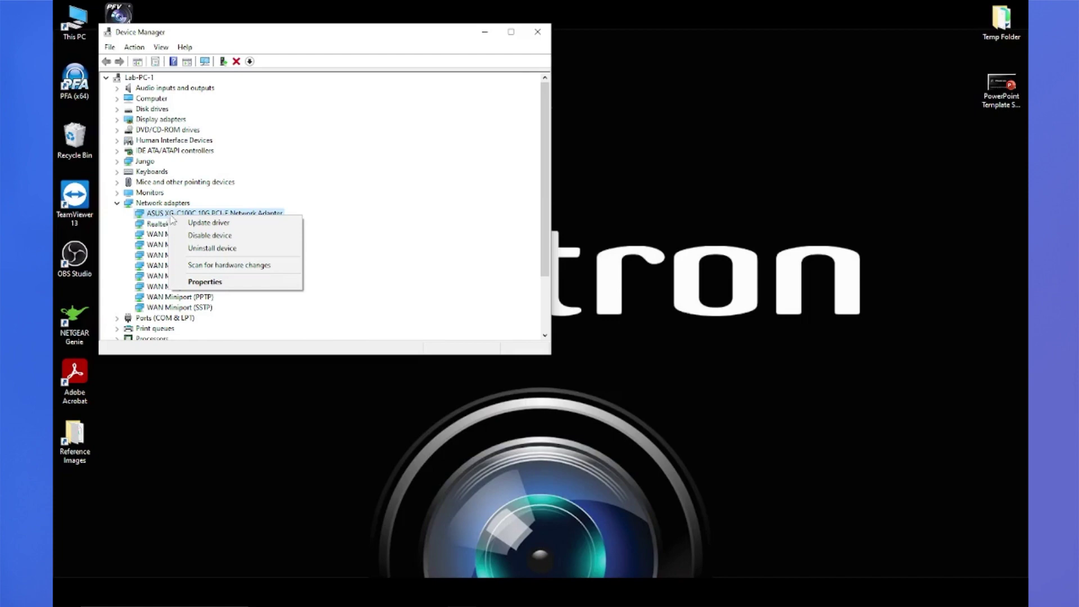
{"action": "left_click", "coordinate": [199, 223]}
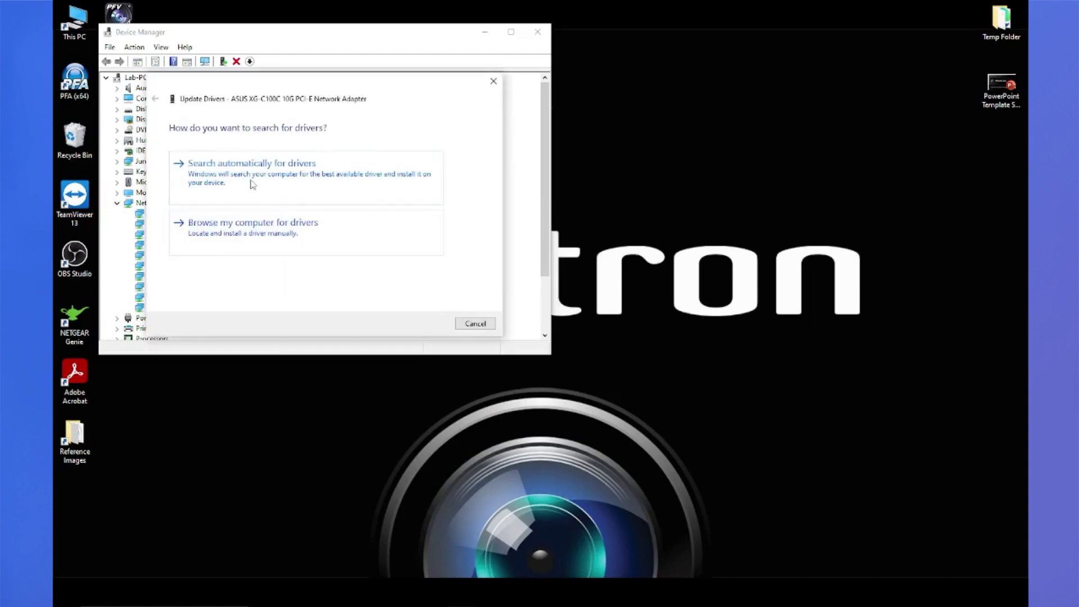
{"action": "left_click", "coordinate": [262, 175]}
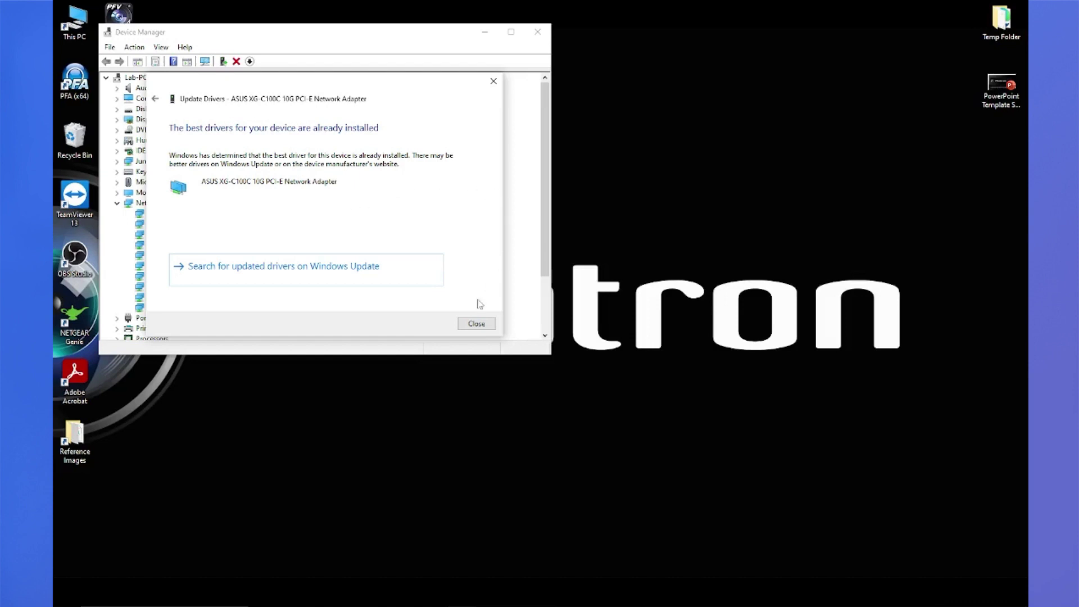
{"action": "left_click", "coordinate": [477, 323]}
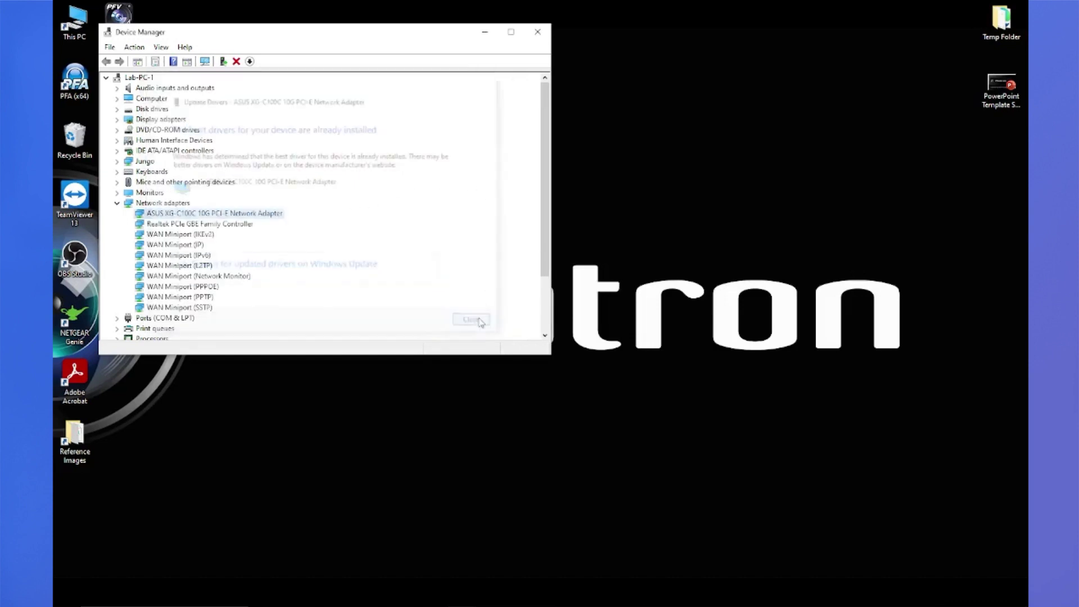
Step: Close the Device Manager window
{"action": "left_click", "coordinate": [537, 32]}
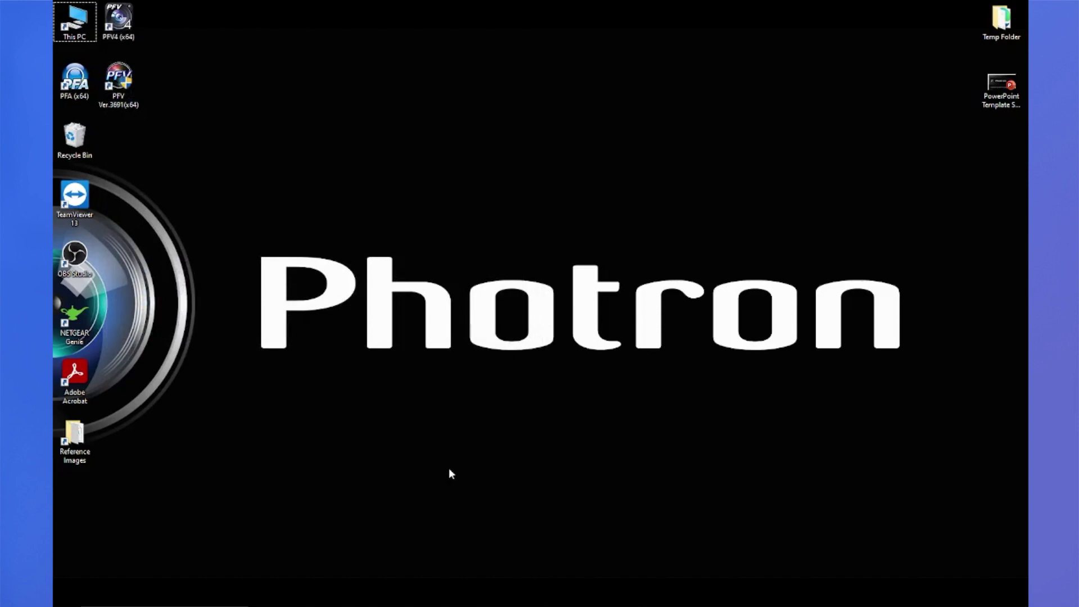